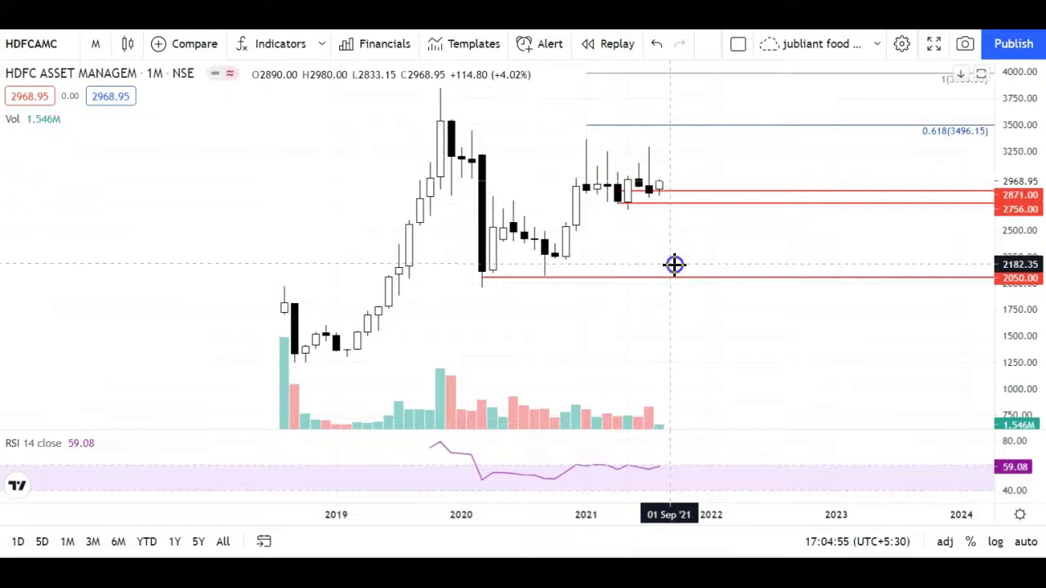
# Step: Examine the HDFCAMC monthly price history from 2018 to 2021 against the Fibonacci extension levels and horizontal support lines
pyautogui.moveTo(674, 264); pyautogui.dragTo(623, 311)
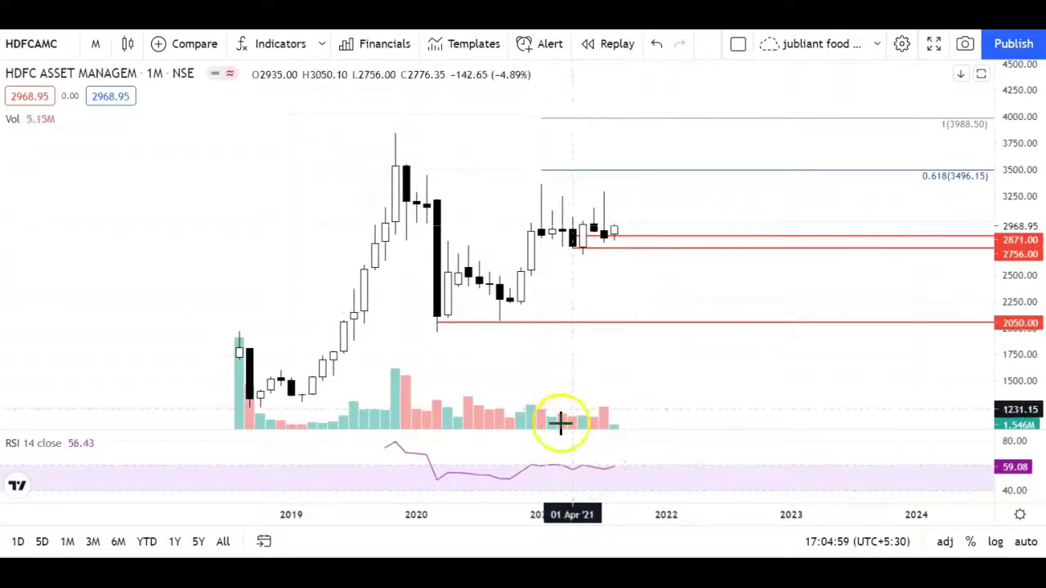
pyautogui.click(451, 490)
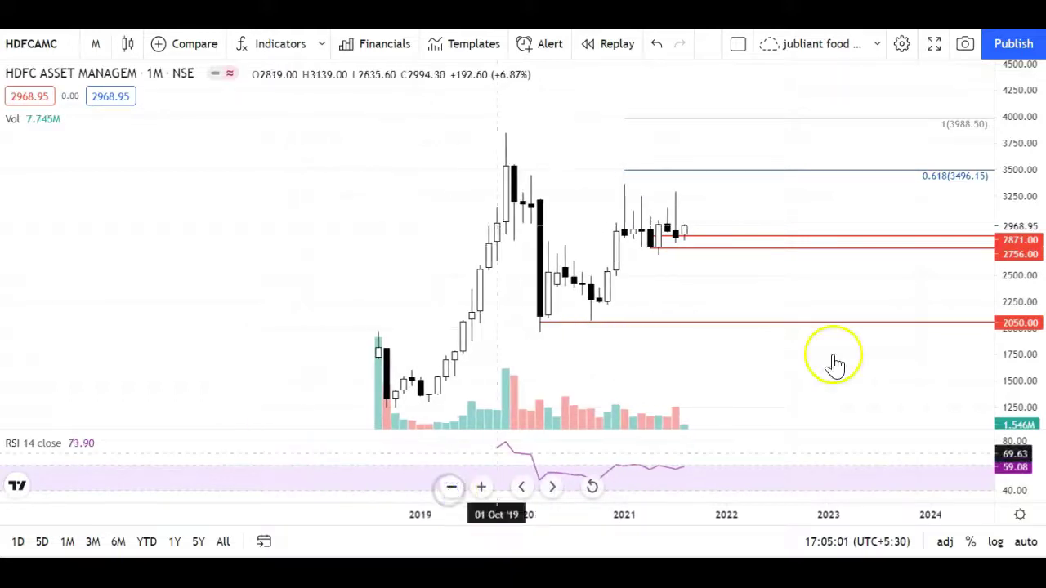
pyautogui.moveTo(1020, 176); pyautogui.dragTo(1027, 203)
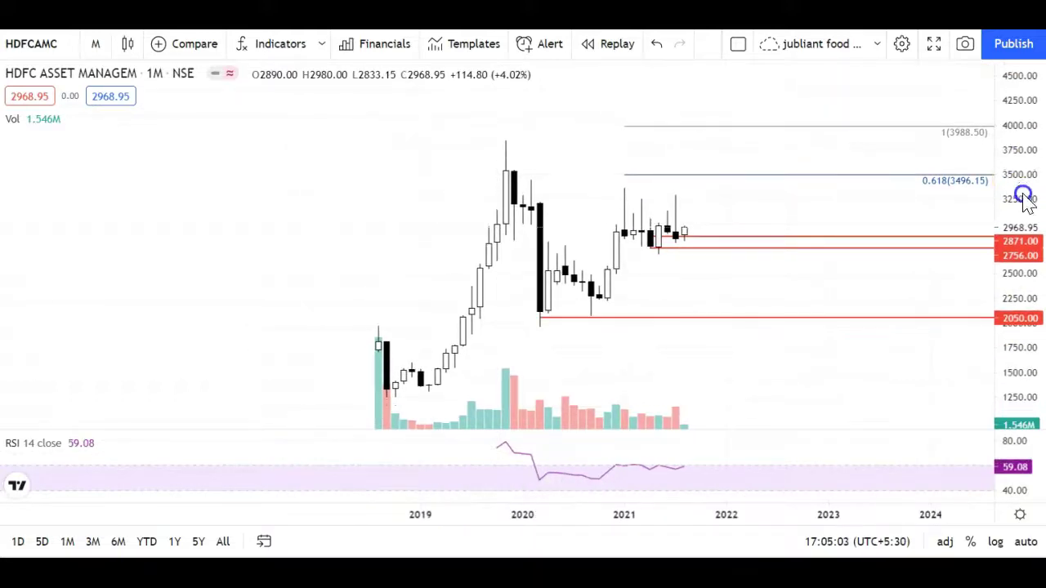
pyautogui.moveTo(828, 376); pyautogui.dragTo(811, 376)
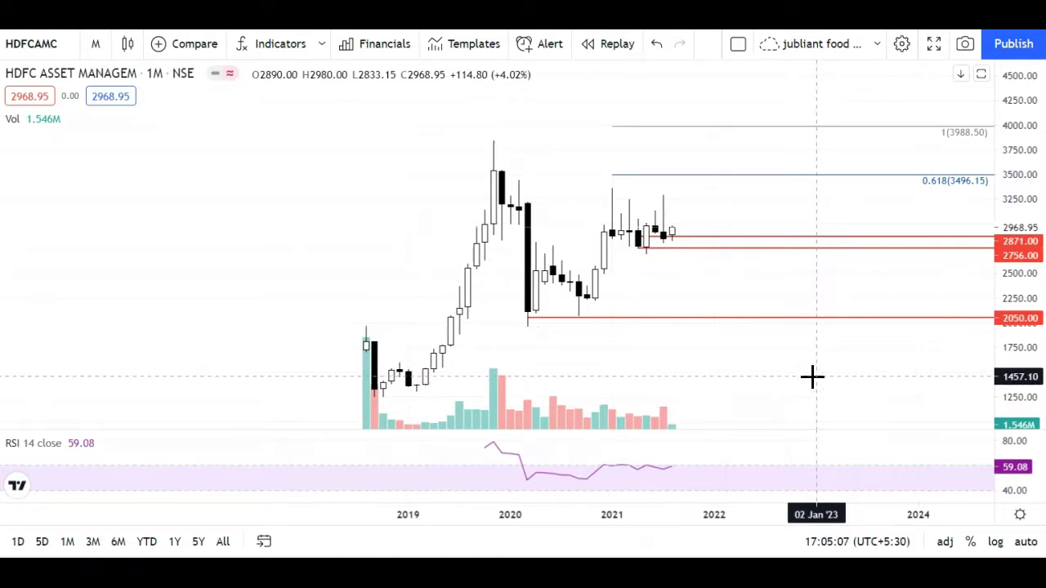
pyautogui.moveTo(812, 377); pyautogui.dragTo(777, 375)
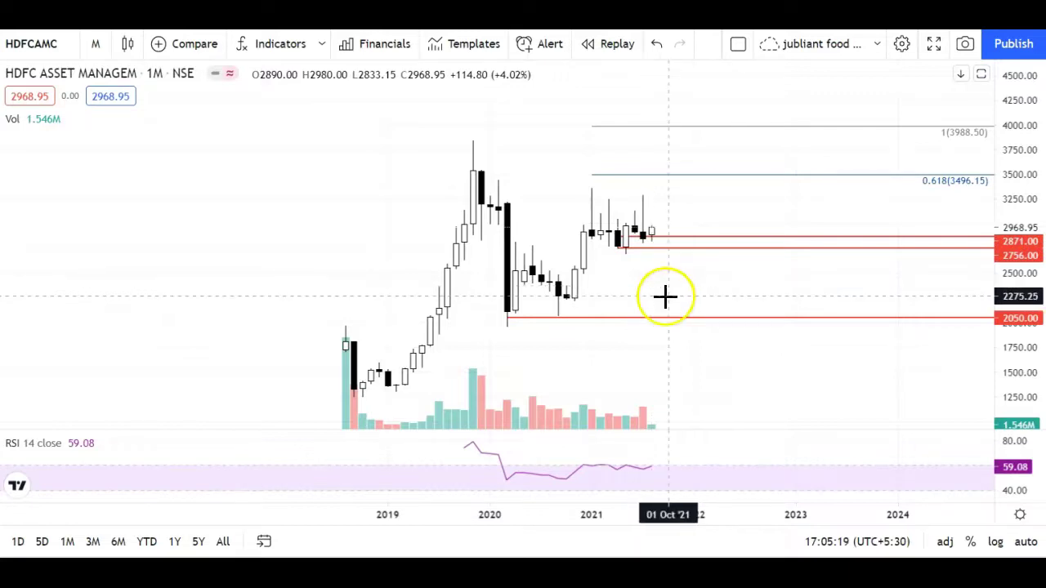
pyautogui.moveTo(660, 296); pyautogui.dragTo(590, 322)
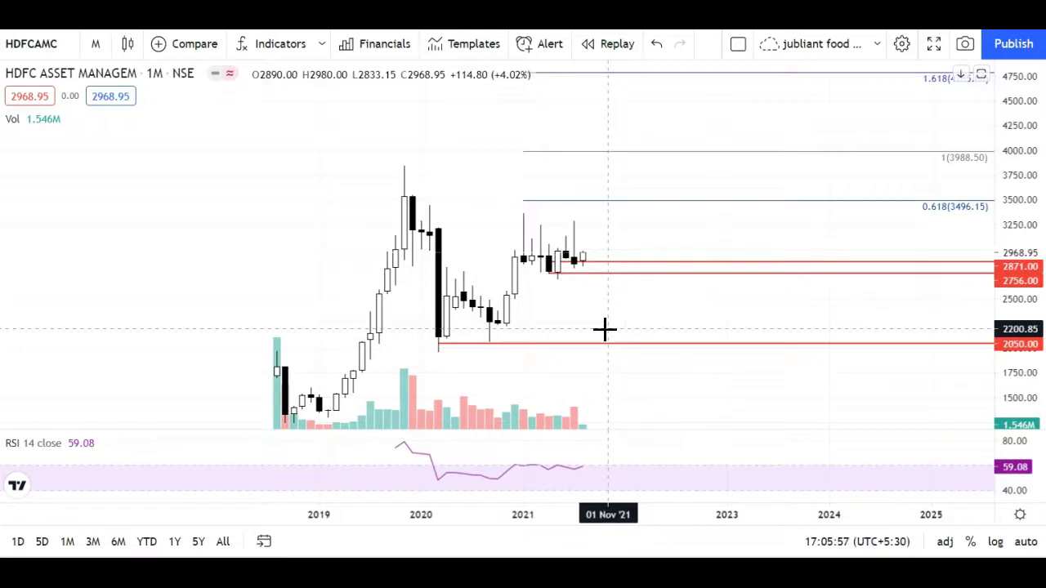
pyautogui.moveTo(611, 315); pyautogui.dragTo(620, 301)
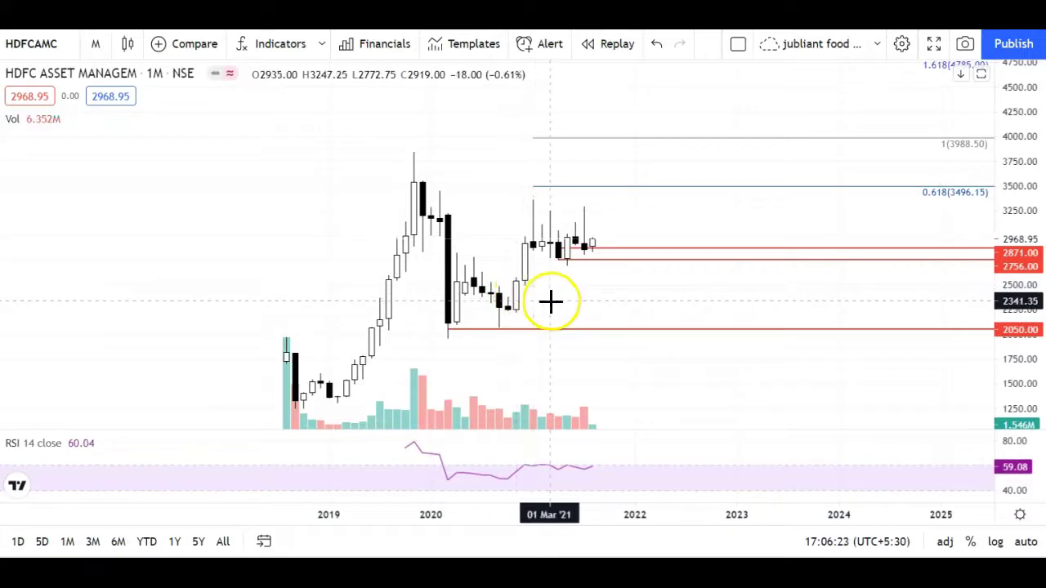
# Step: Inspect the Fibonacci extension's anchor points and the 2021 monthly candles around the 2871 and 2756 support lines
pyautogui.moveTo(541, 305); pyautogui.dragTo(515, 320)
pyautogui.click(503, 274)
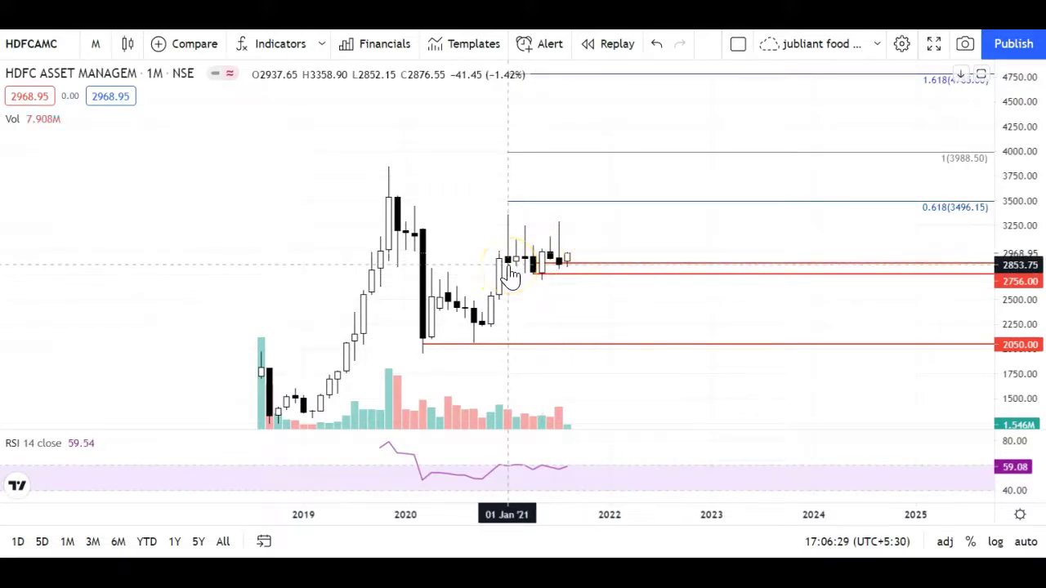
pyautogui.click(543, 280)
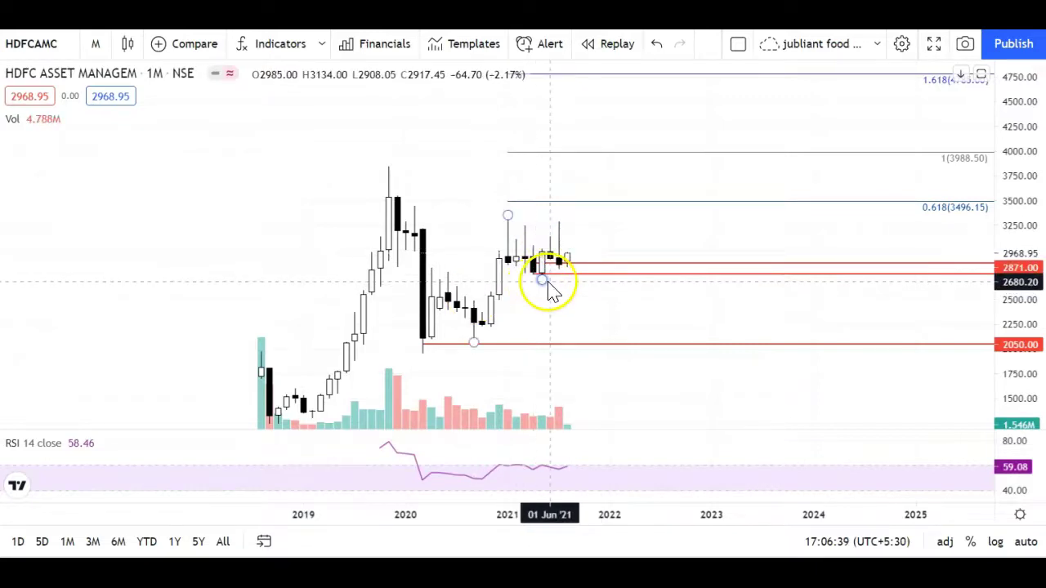
pyautogui.click(516, 276)
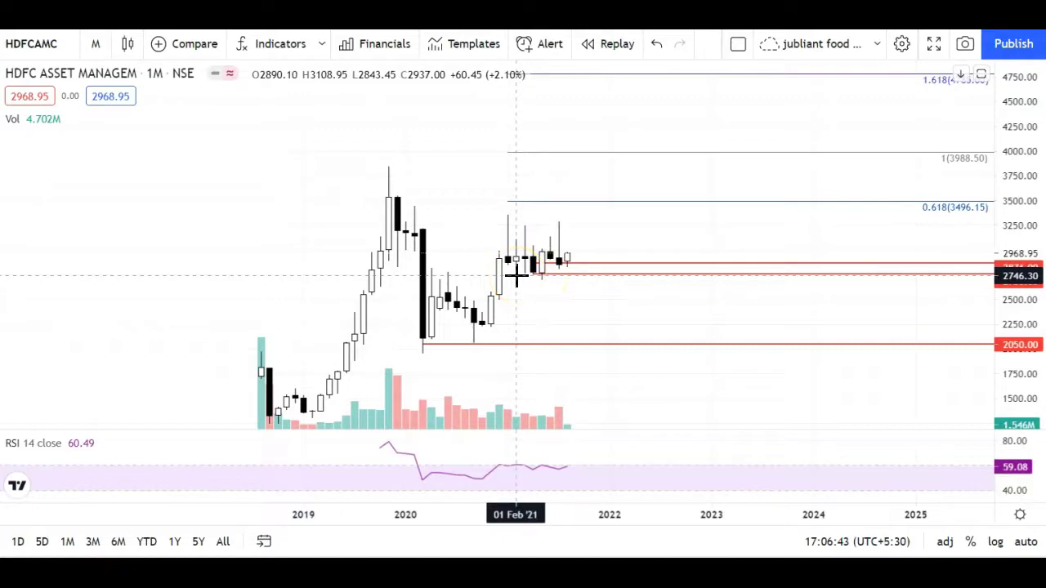
pyautogui.click(499, 286)
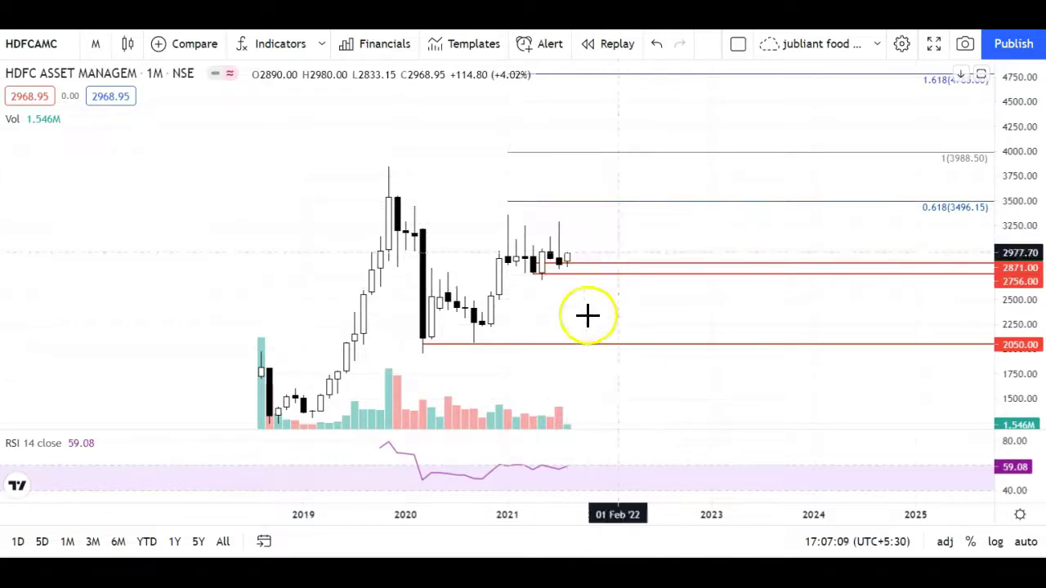
pyautogui.moveTo(588, 324); pyautogui.dragTo(542, 338)
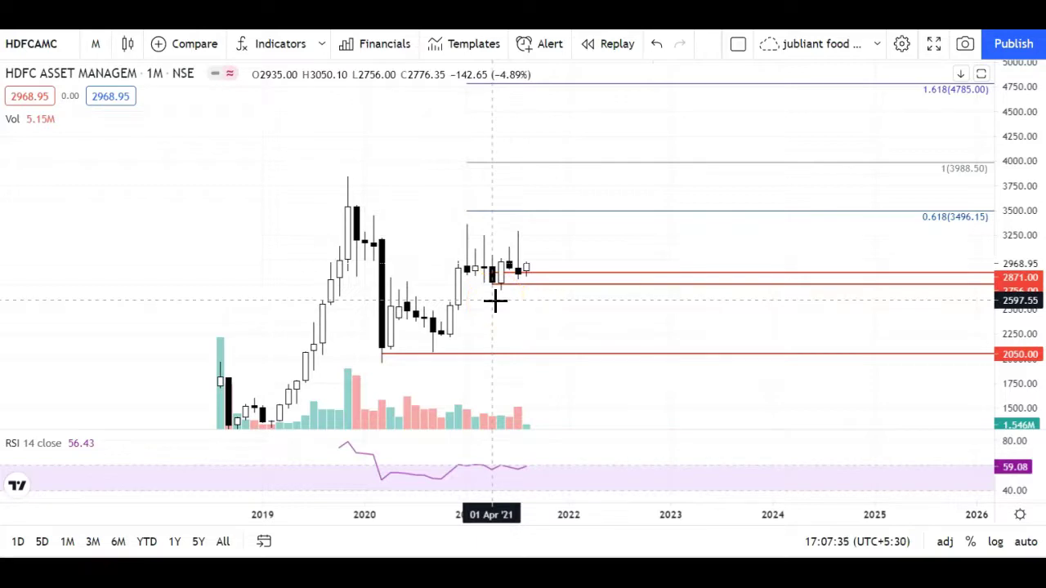
pyautogui.click(1020, 304)
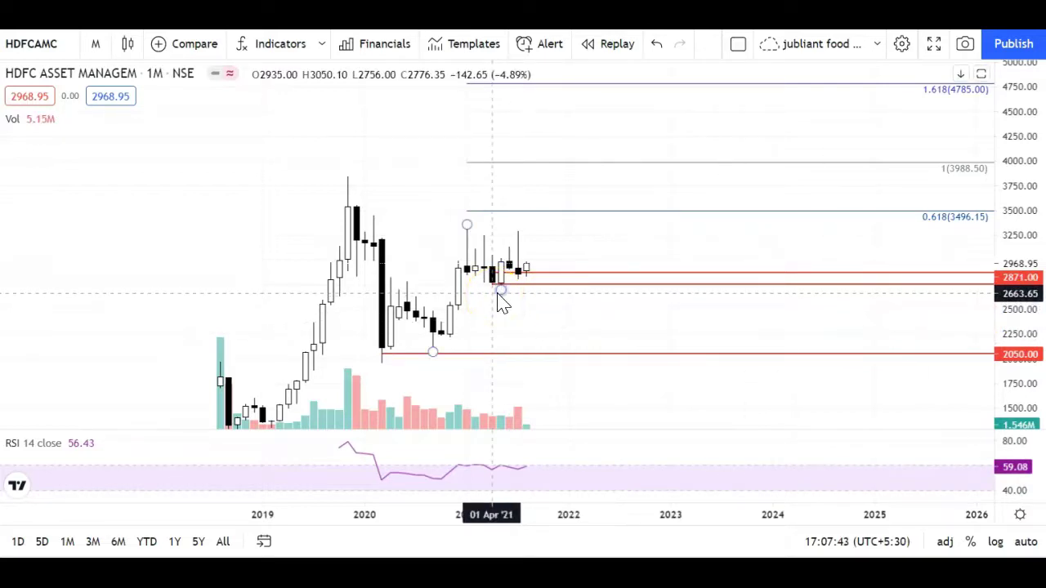
pyautogui.click(518, 285)
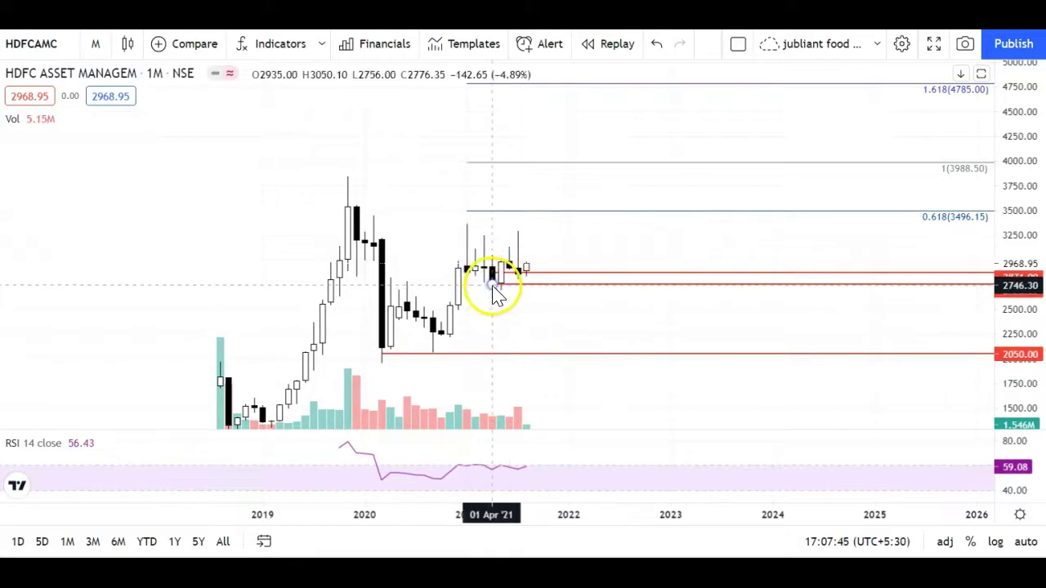
pyautogui.click(506, 298)
pyautogui.click(505, 321)
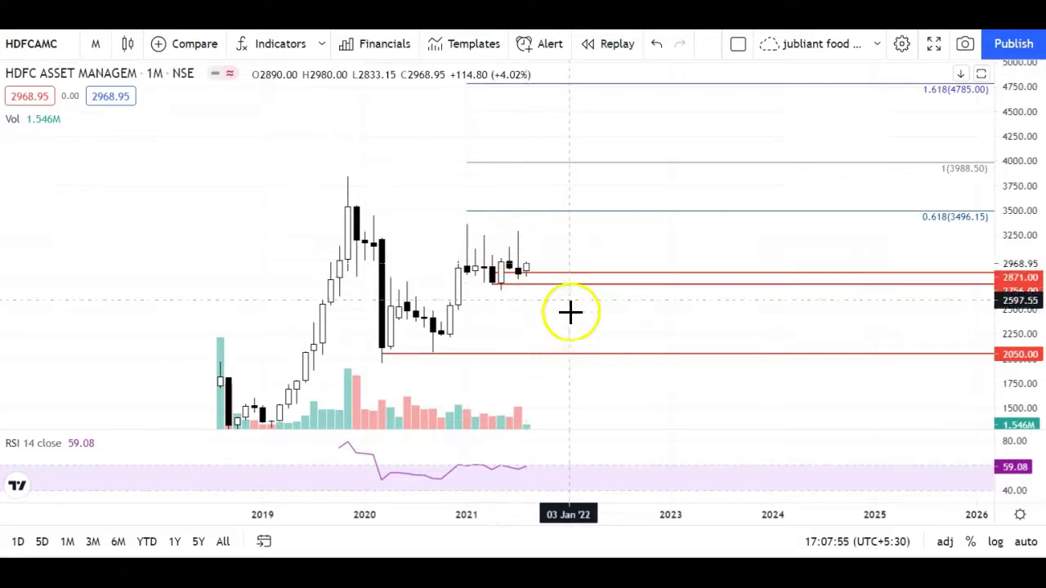
# Step: Enlarge the monthly chart's price scale to view the 2020–2021 candles between the 2050 support and the 3988.50 Fibonacci level
pyautogui.moveTo(570, 321); pyautogui.dragTo(536, 324)
pyautogui.click(846, 319)
pyautogui.moveTo(992, 315); pyautogui.dragTo(980, 243)
pyautogui.click(774, 244)
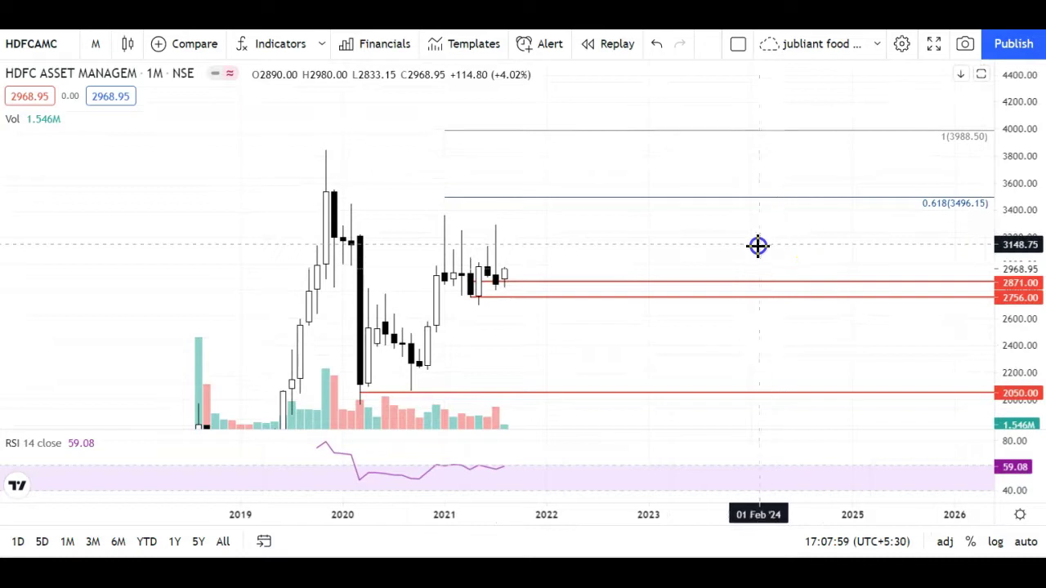
pyautogui.moveTo(773, 245); pyautogui.dragTo(711, 247)
pyautogui.click(501, 315)
pyautogui.click(455, 309)
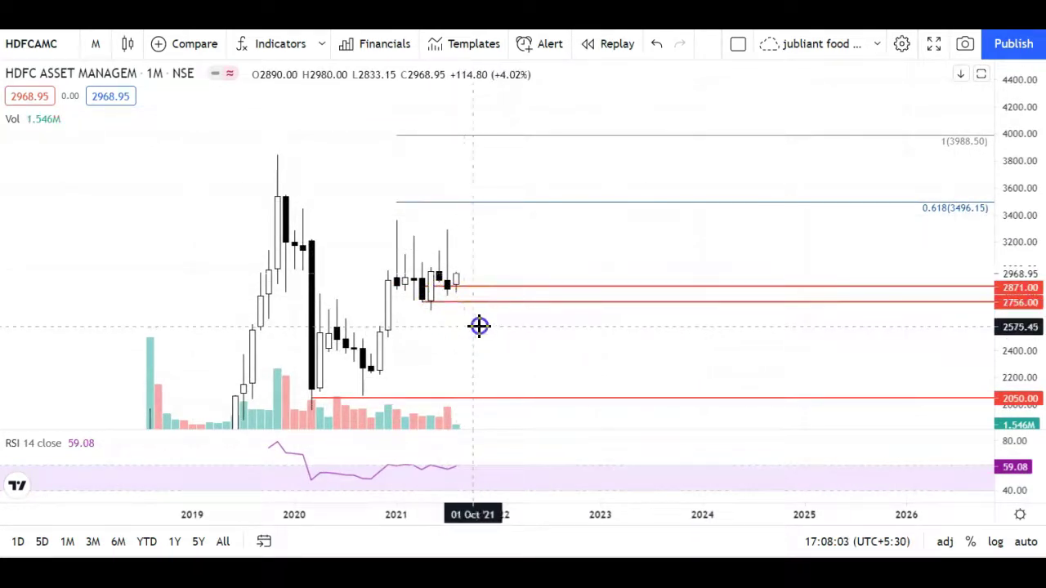
pyautogui.moveTo(466, 327); pyautogui.dragTo(497, 319)
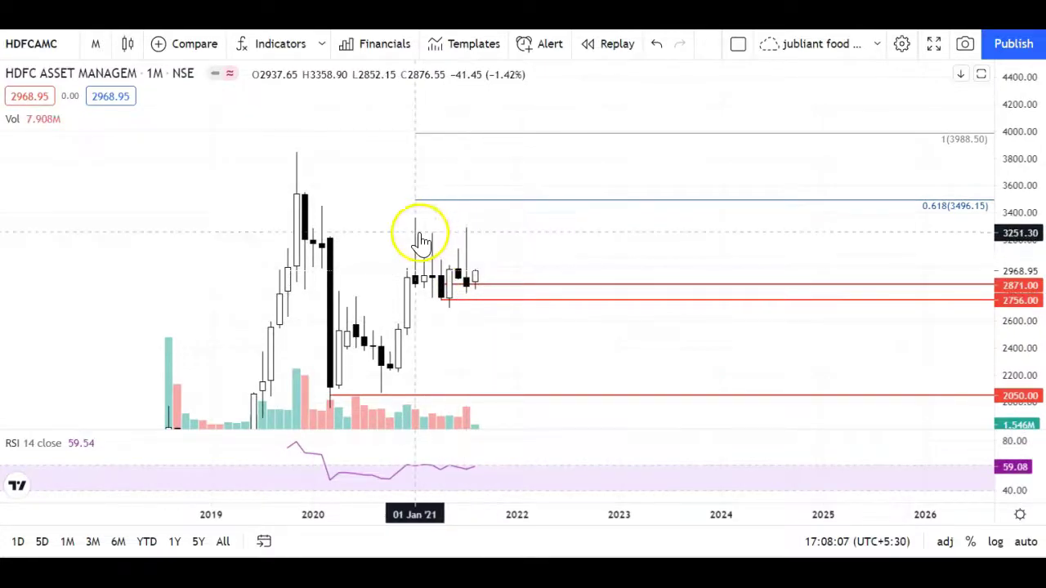
# Step: Examine the 2021 monthly swing highs below the 0.618 Fibonacci level, the latest candles and the RSI reading
pyautogui.click(488, 253)
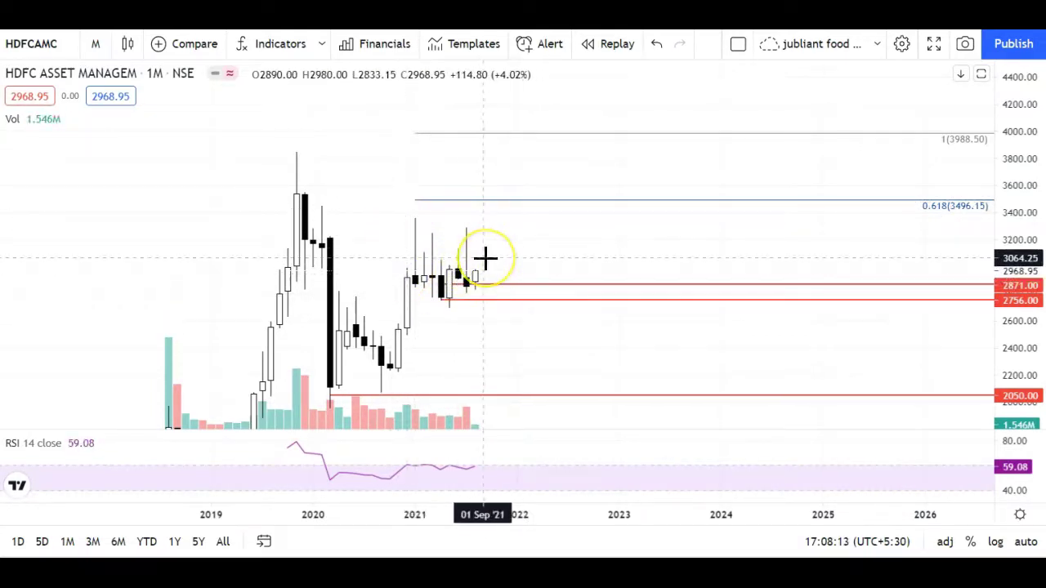
pyautogui.click(428, 205)
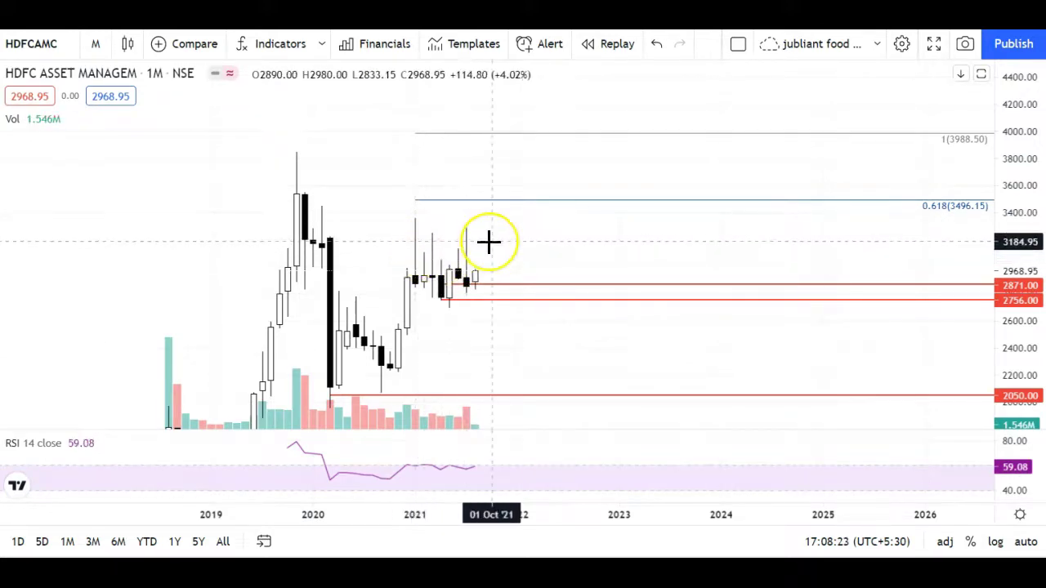
pyautogui.click(408, 296)
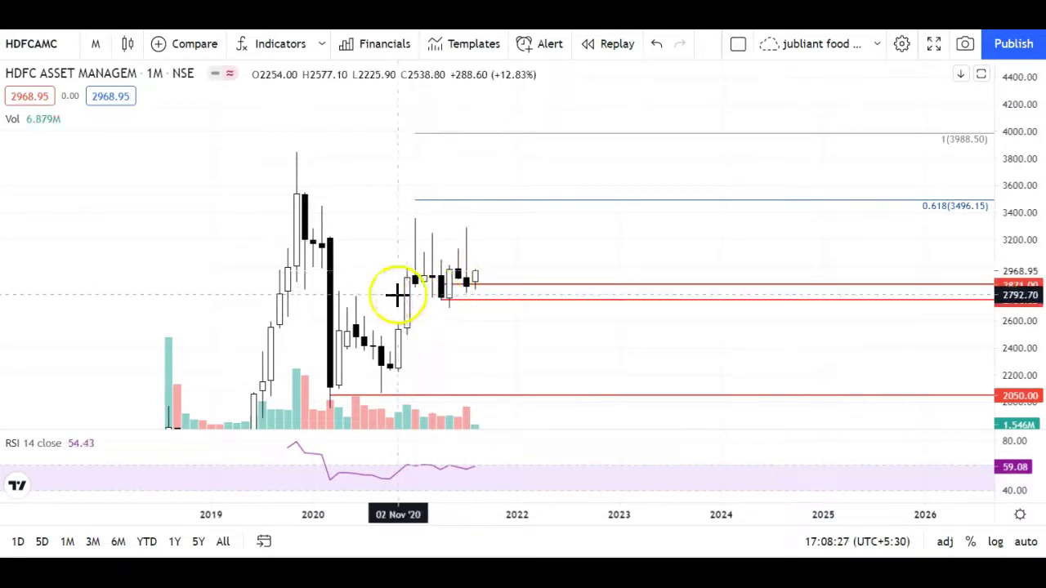
pyautogui.click(479, 290)
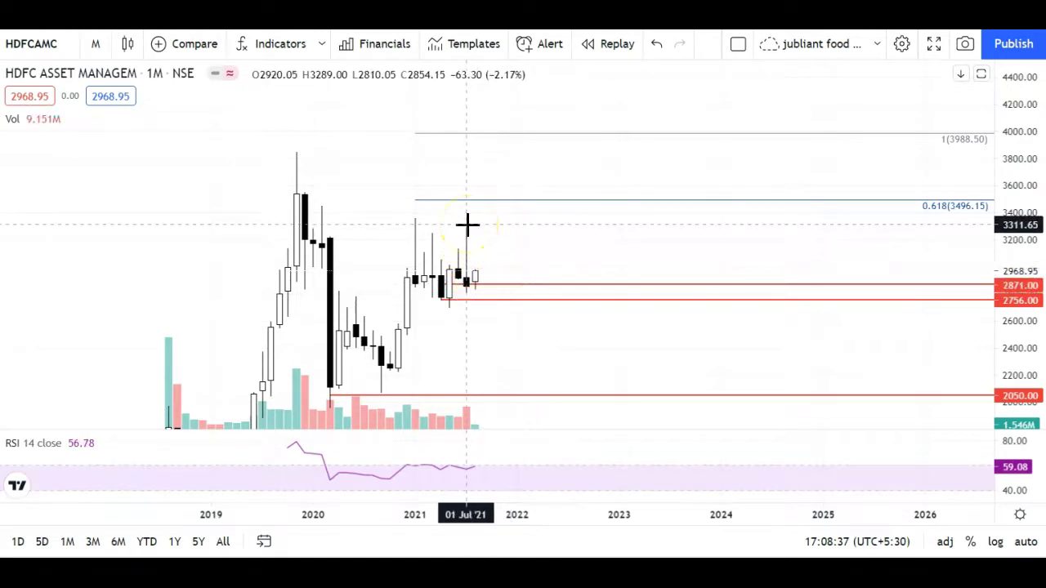
pyautogui.click(422, 221)
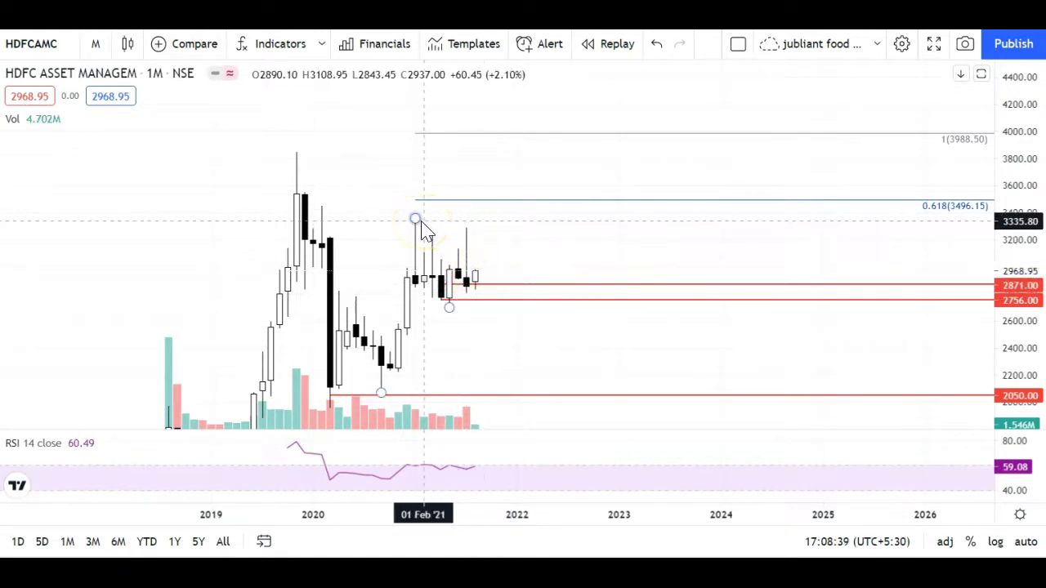
pyautogui.click(444, 250)
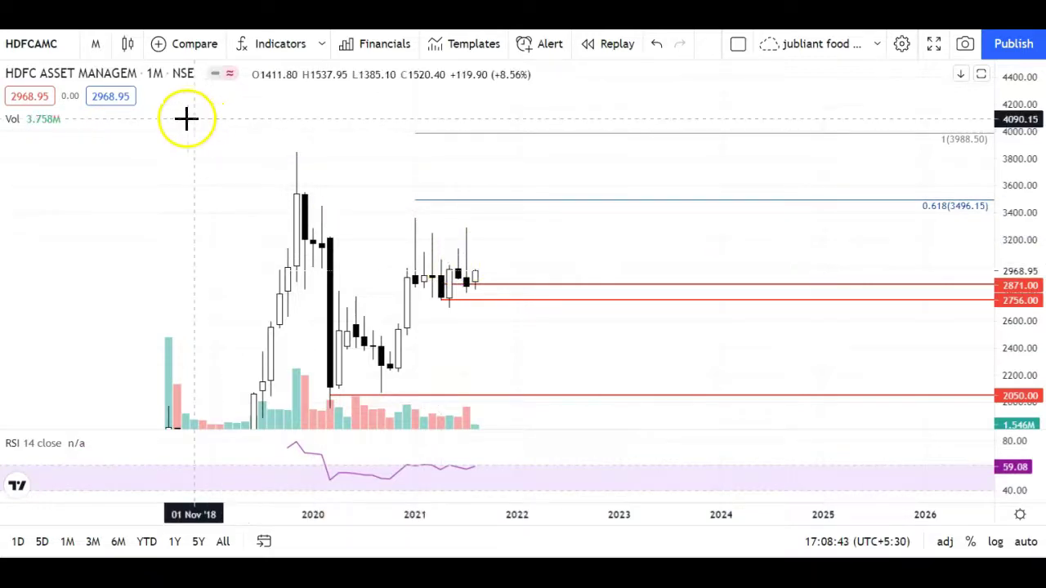
pyautogui.moveTo(486, 474)
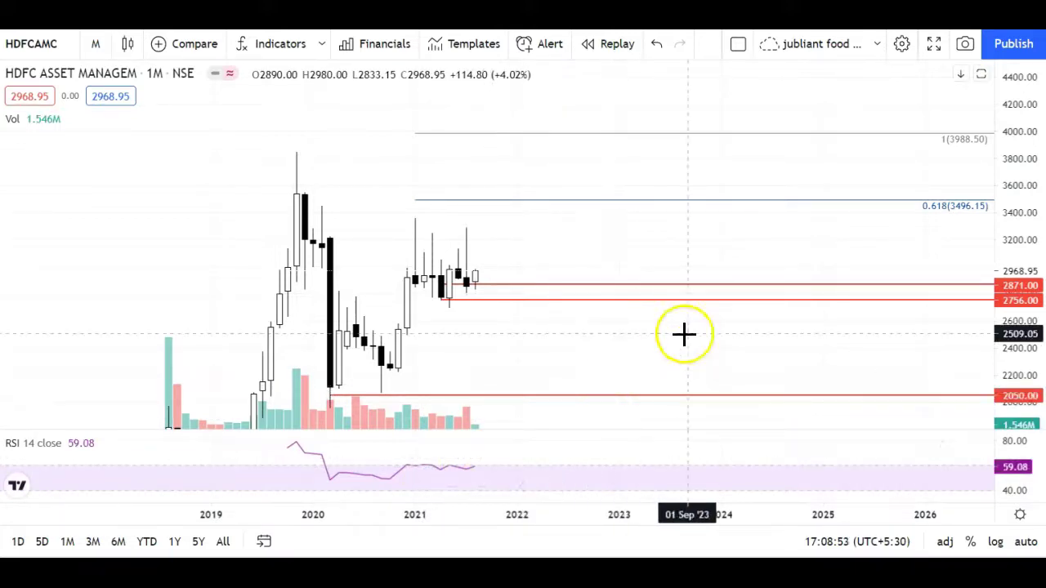
pyautogui.moveTo(684, 335); pyautogui.dragTo(714, 331)
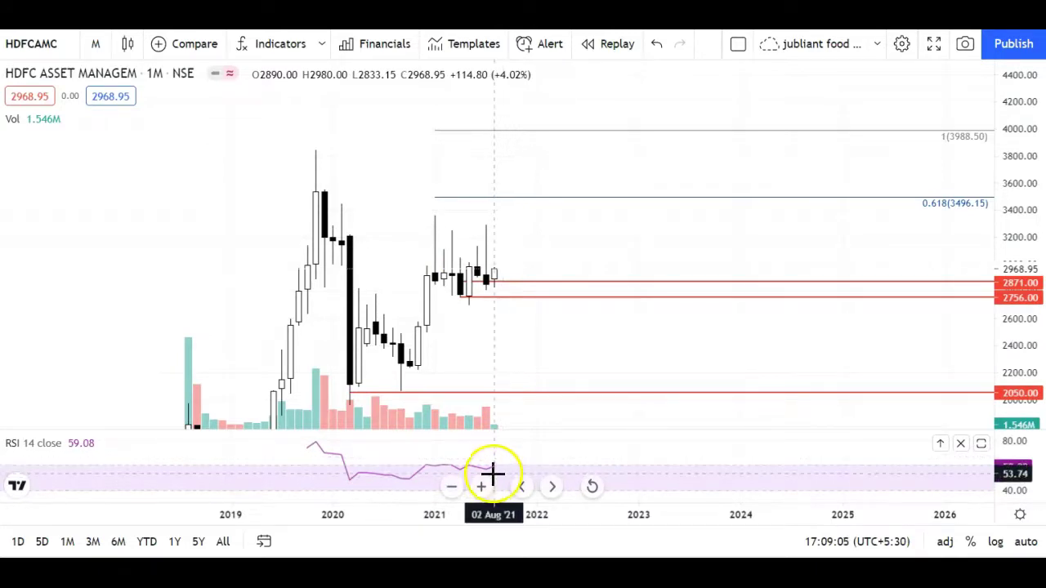
# Step: Switch the HDFCAMC chart to the weekly interval and show its candles from mid-2019 to the latest week
pyautogui.click(98, 43)
pyautogui.click(130, 444)
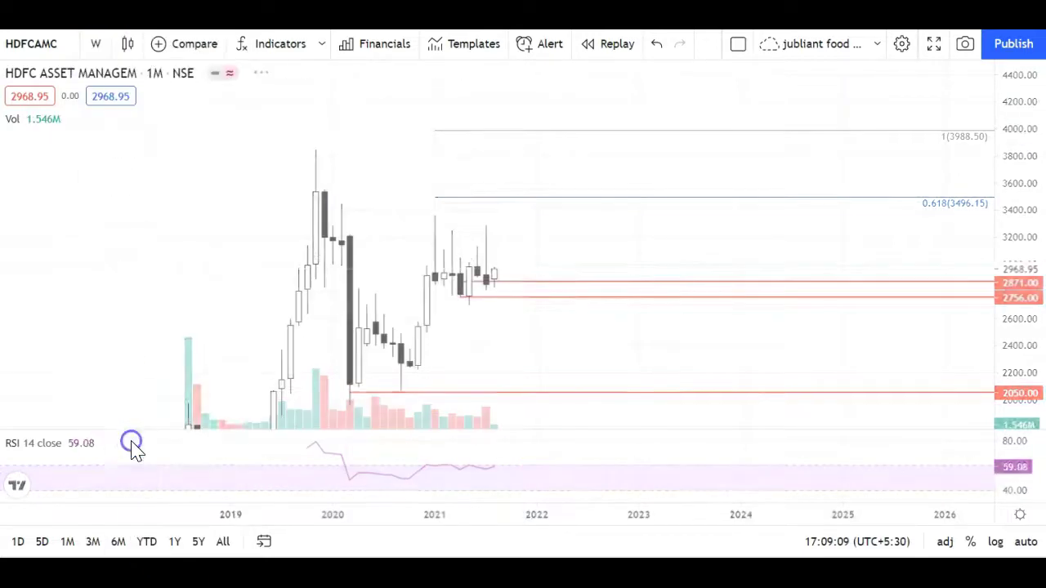
pyautogui.moveTo(533, 335); pyautogui.dragTo(841, 294)
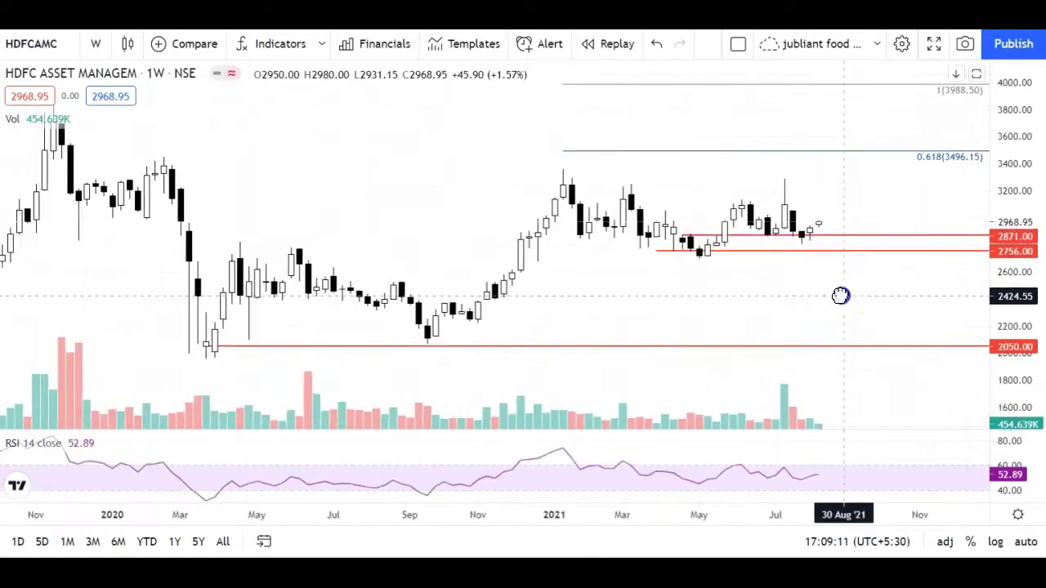
pyautogui.click(460, 489)
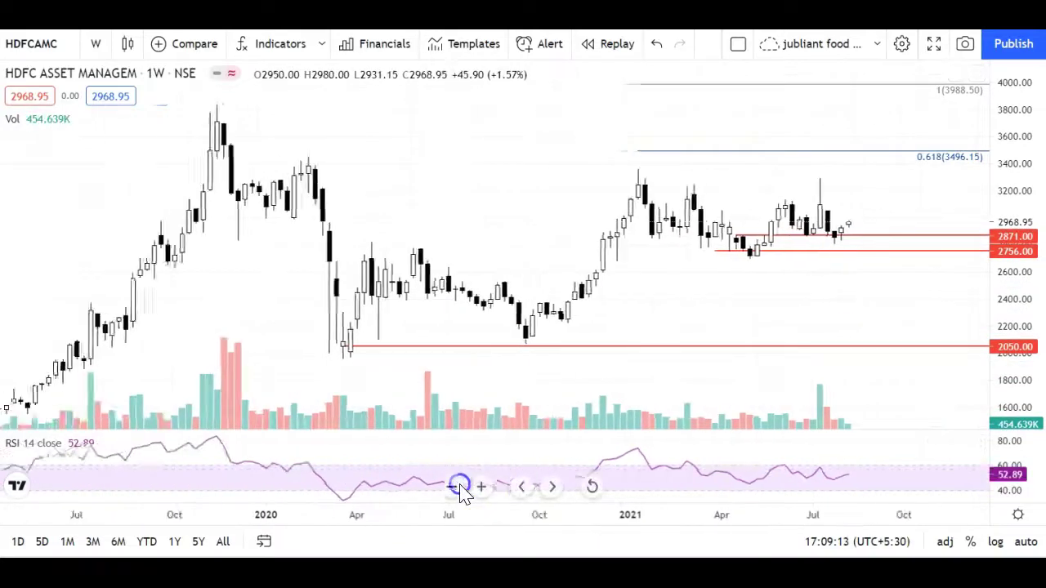
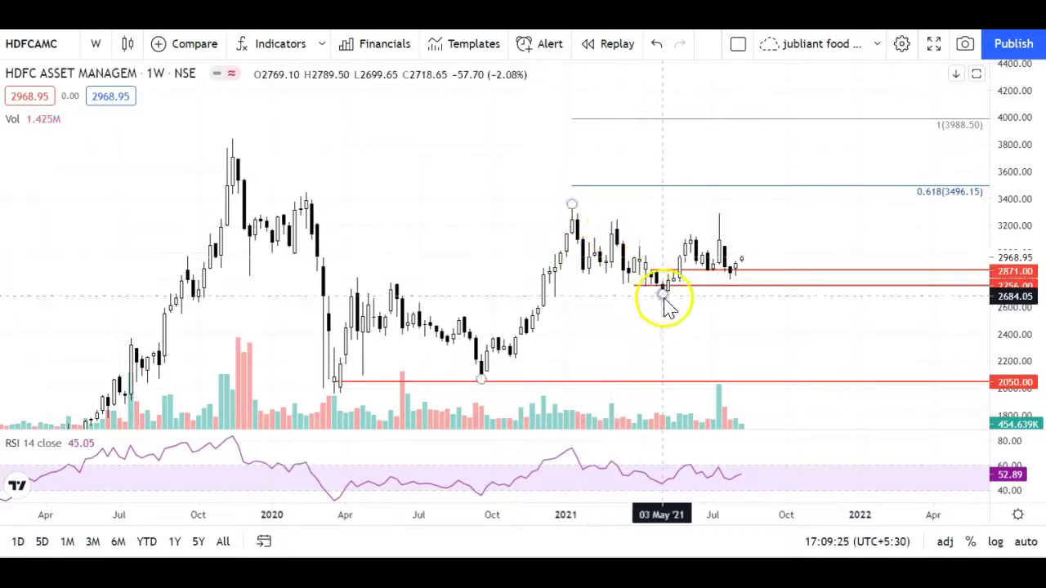
# Step: Examine the 2021 weekly candles up close around the 2871 and 2756 support lines
pyautogui.moveTo(680, 316); pyautogui.dragTo(548, 346)
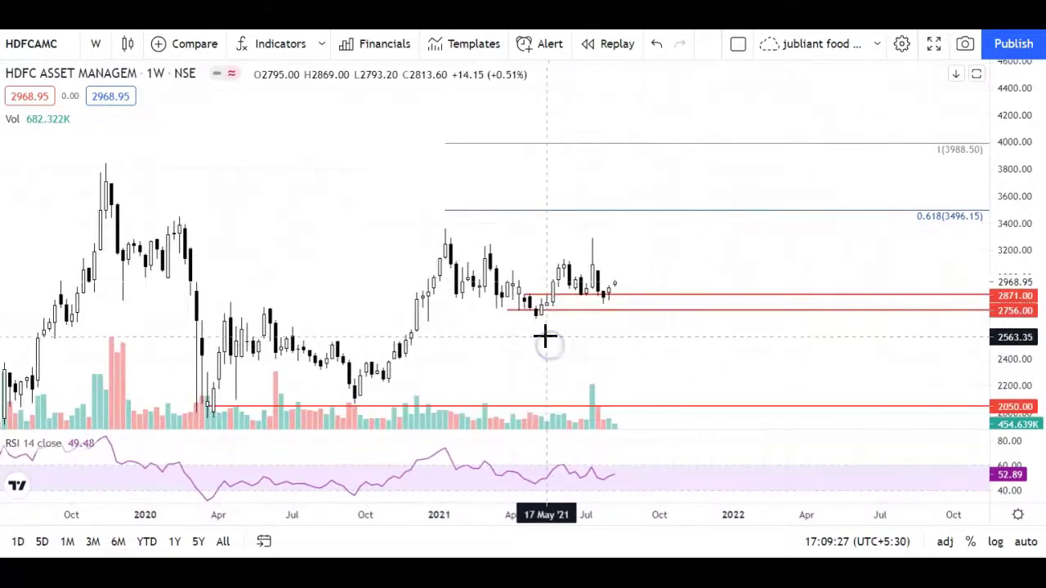
pyautogui.click(584, 298)
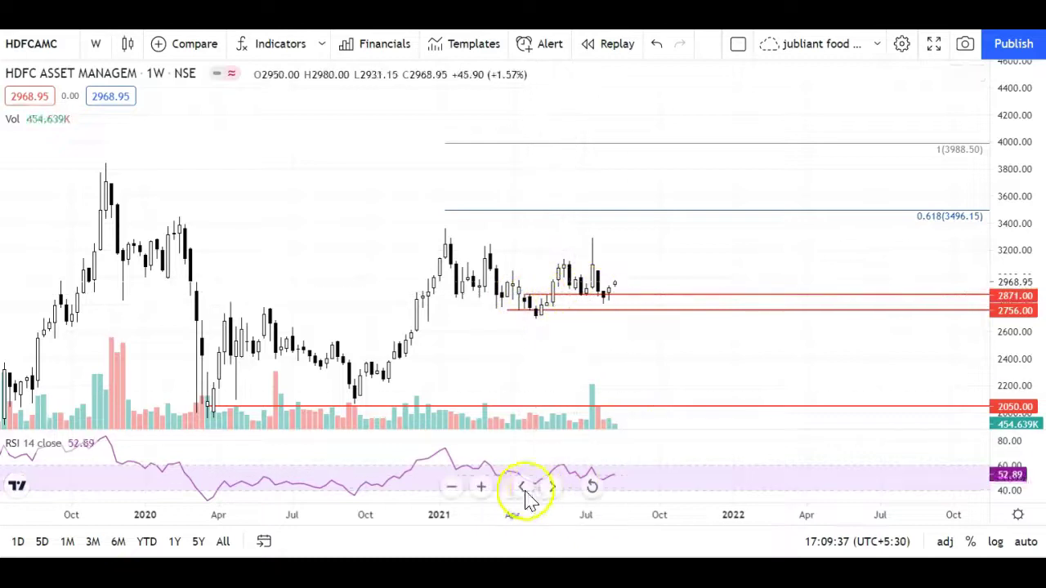
pyautogui.click(480, 487)
pyautogui.moveTo(1020, 343); pyautogui.dragTo(986, 237)
pyautogui.moveTo(744, 229); pyautogui.dragTo(887, 221)
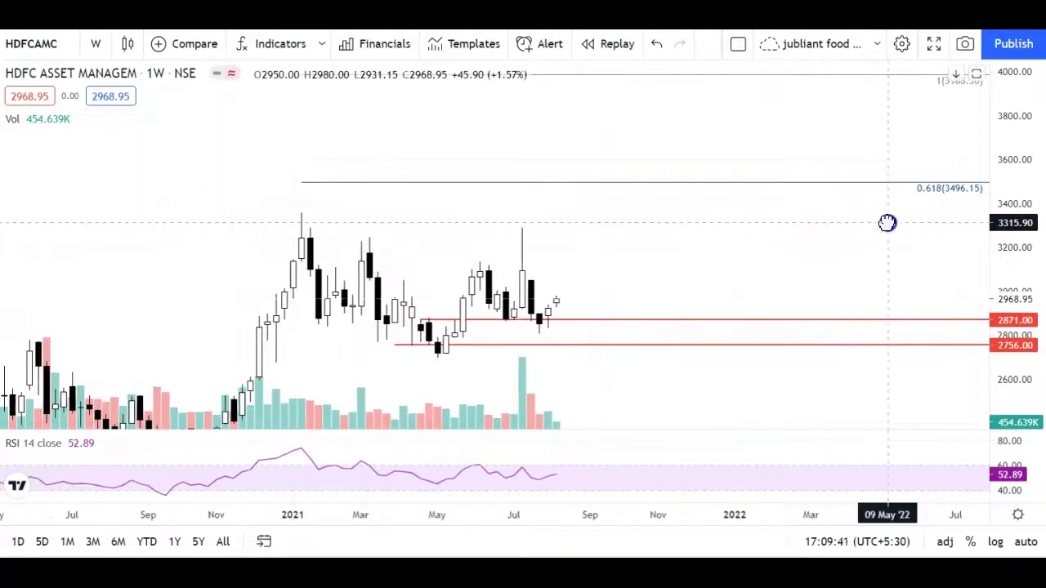
pyautogui.moveTo(1024, 365); pyautogui.dragTo(999, 287)
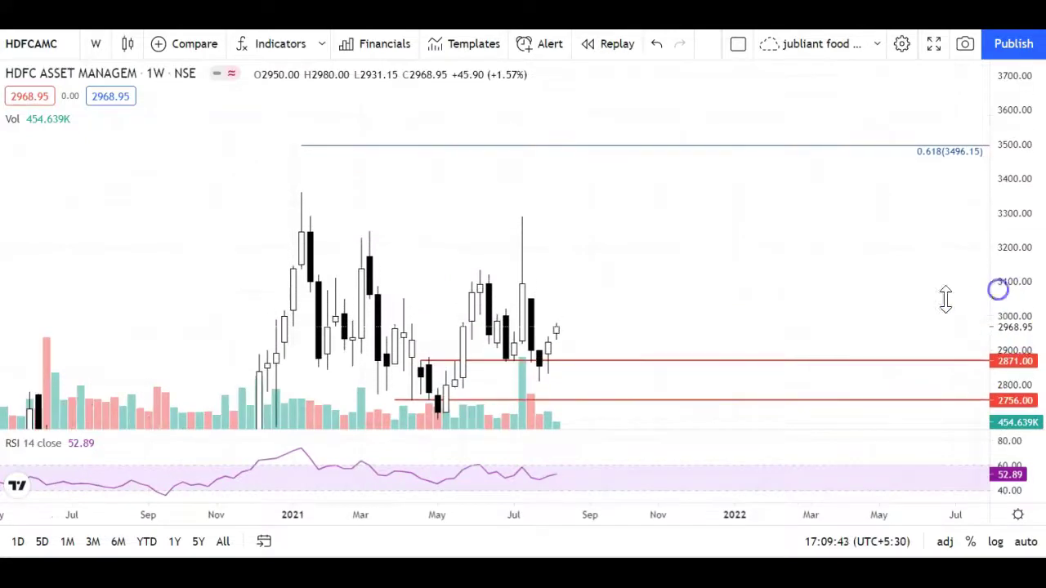
pyautogui.moveTo(786, 301); pyautogui.dragTo(785, 221)
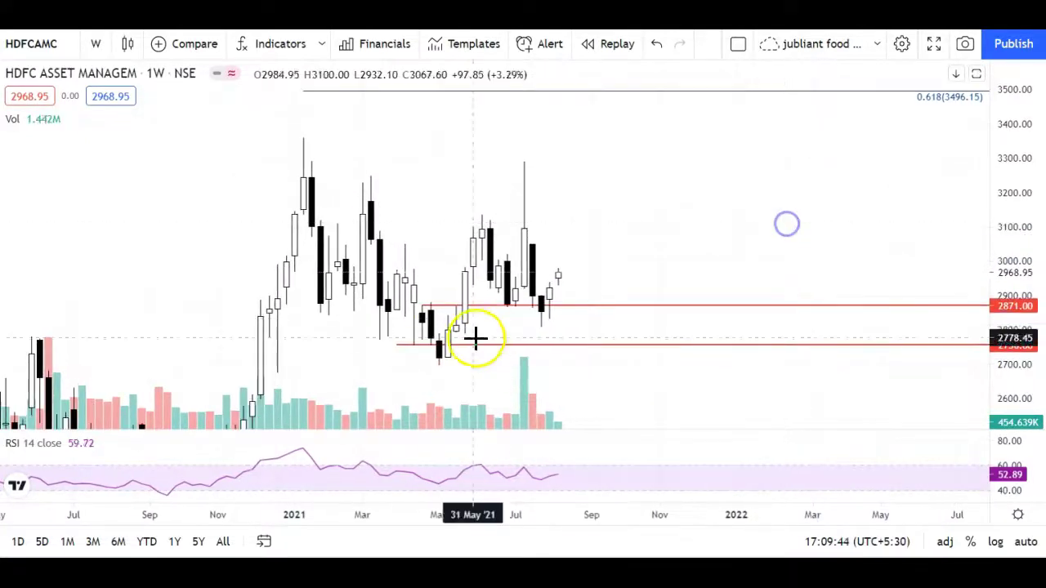
# Step: Examine the April to July 2021 weekly candles around the 2871 support line
pyautogui.click(421, 314)
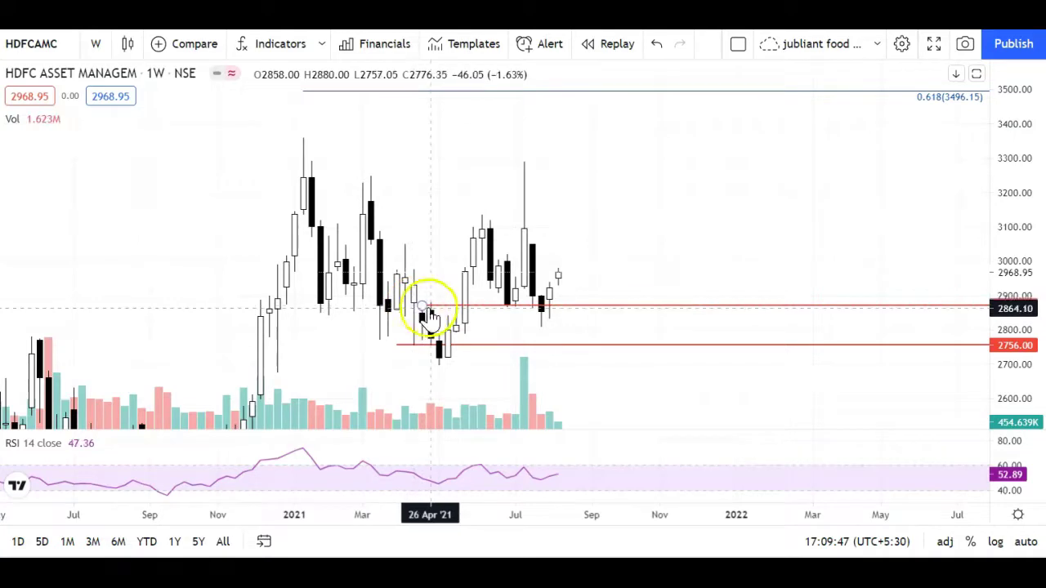
pyautogui.click(397, 310)
pyautogui.click(335, 234)
pyautogui.click(401, 310)
pyautogui.click(421, 317)
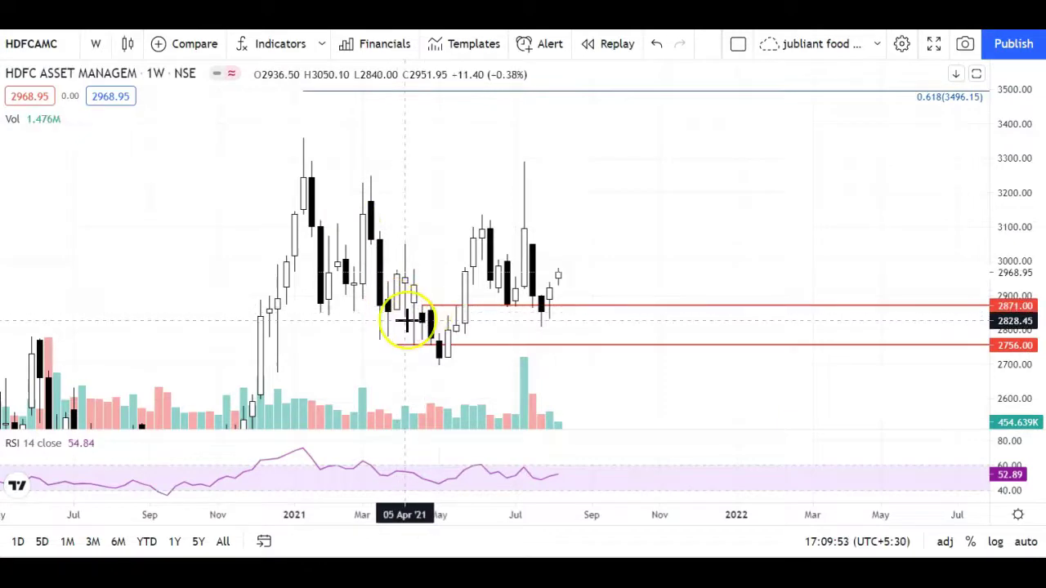
pyautogui.moveTo(399, 308); pyautogui.dragTo(423, 306)
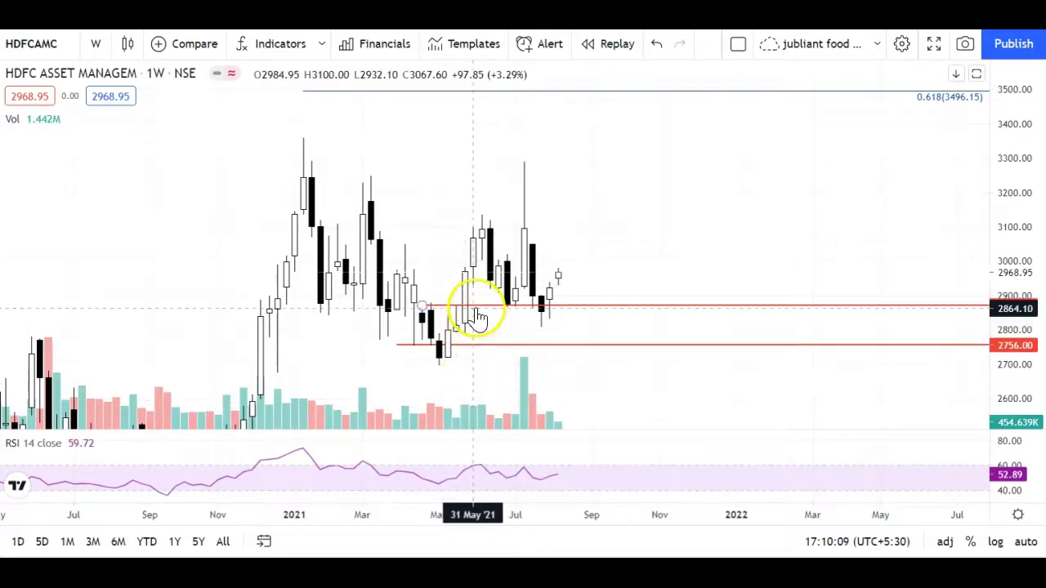
pyautogui.moveTo(478, 317); pyautogui.dragTo(470, 314)
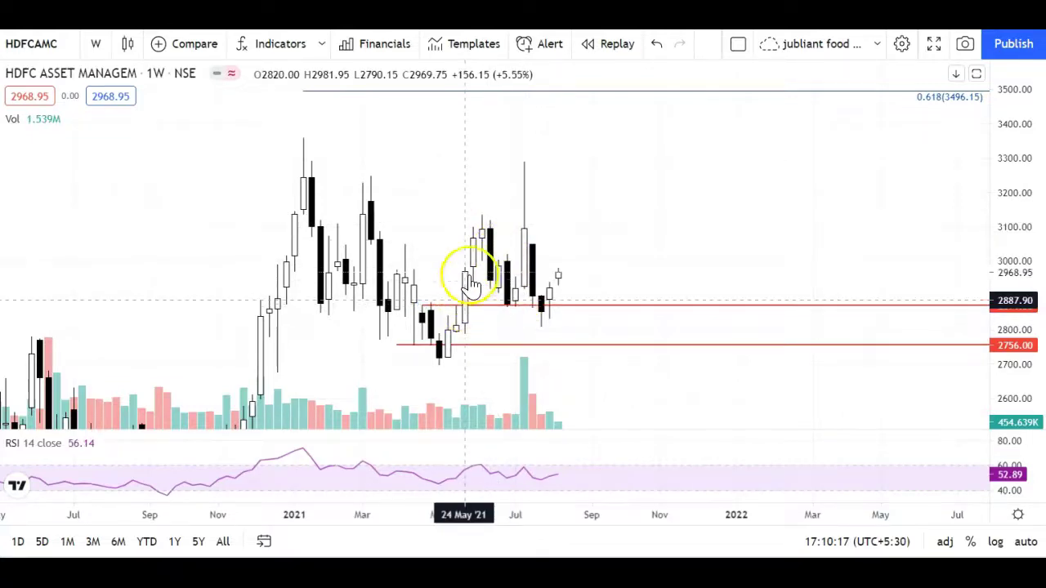
pyautogui.click(466, 310)
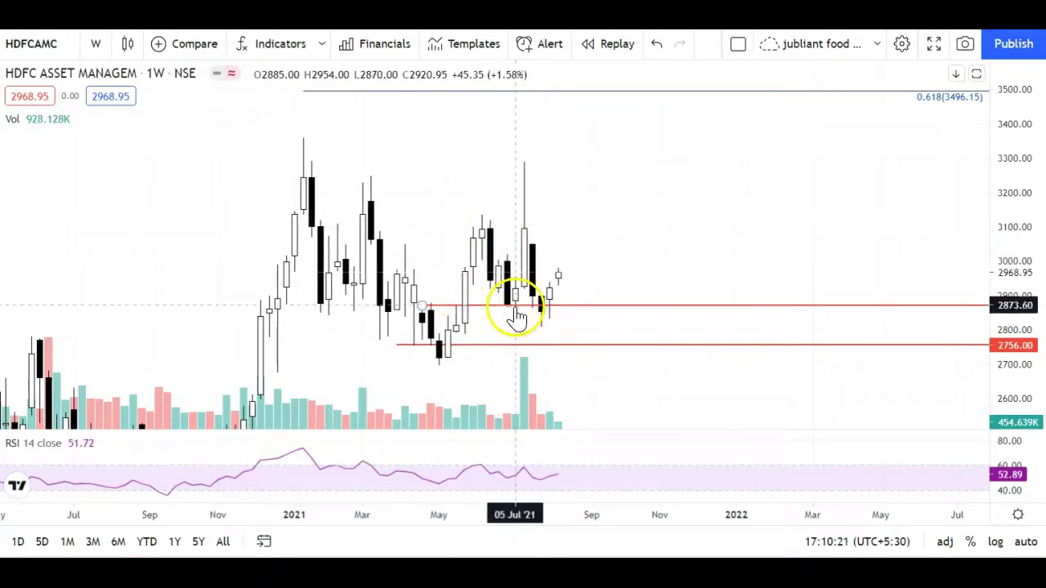
pyautogui.moveTo(514, 298); pyautogui.dragTo(523, 306)
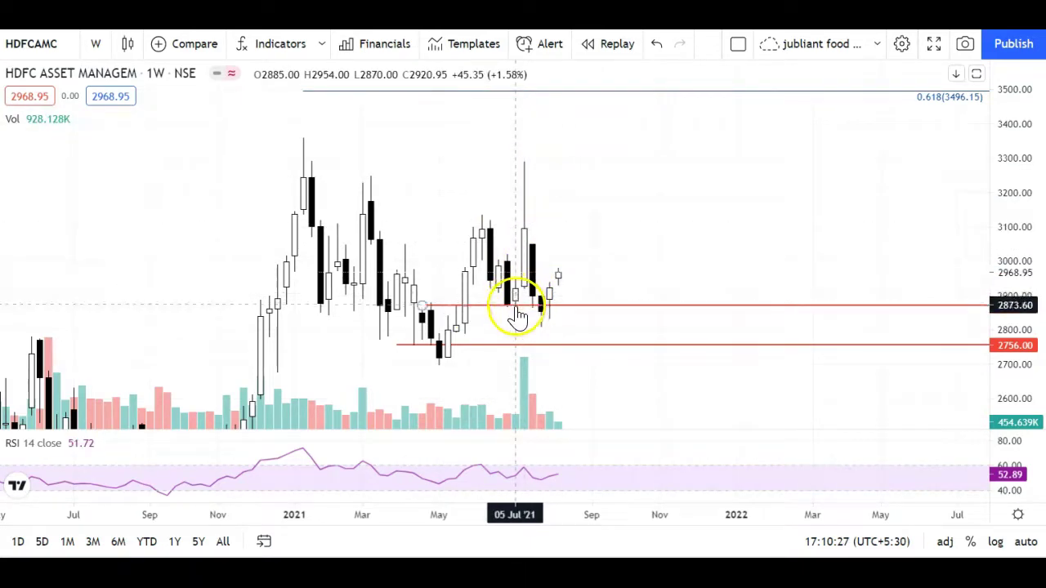
pyautogui.moveTo(484, 296); pyautogui.dragTo(521, 208)
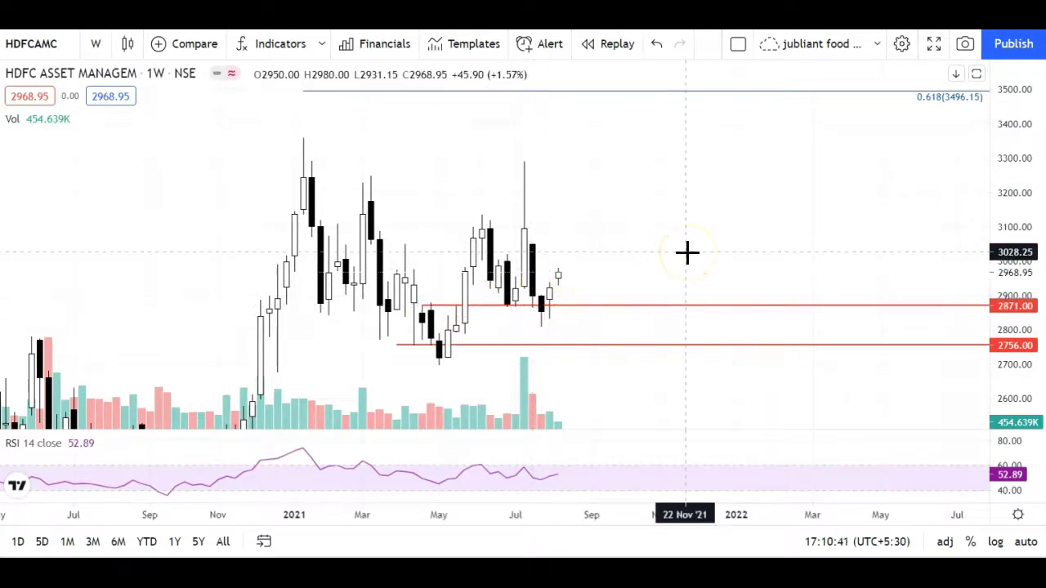
# Step: Move the lower red support line to 2820, starting at the 24 May 2021 weekly candle
pyautogui.moveTo(404, 343); pyautogui.dragTo(482, 322)
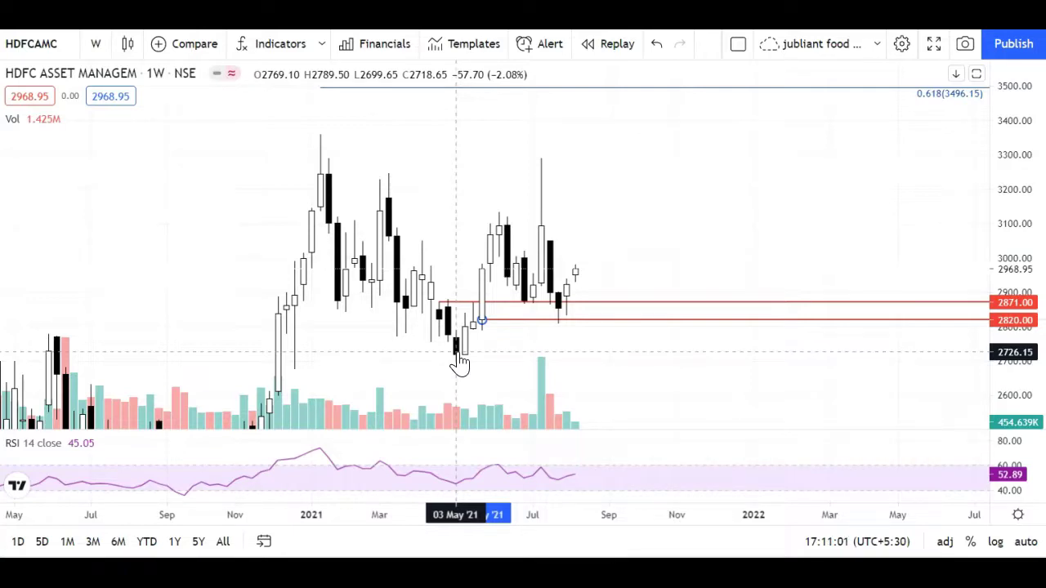
pyautogui.click(580, 310)
pyautogui.moveTo(694, 390); pyautogui.dragTo(602, 399)
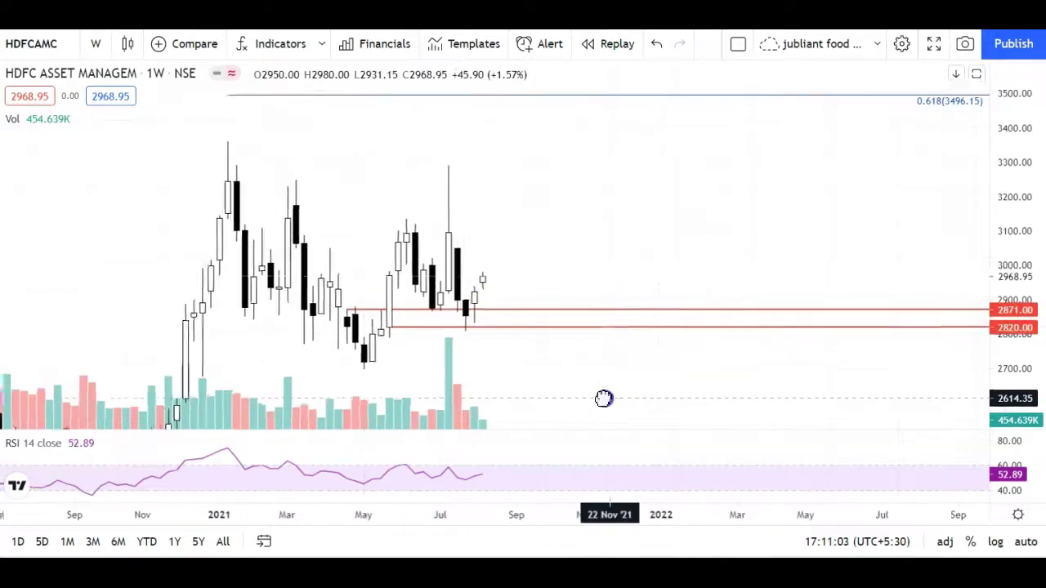
# Step: Examine the late-July and early-August 2021 weekly candles up close against the 2871 and 2820 support lines
pyautogui.click(478, 314)
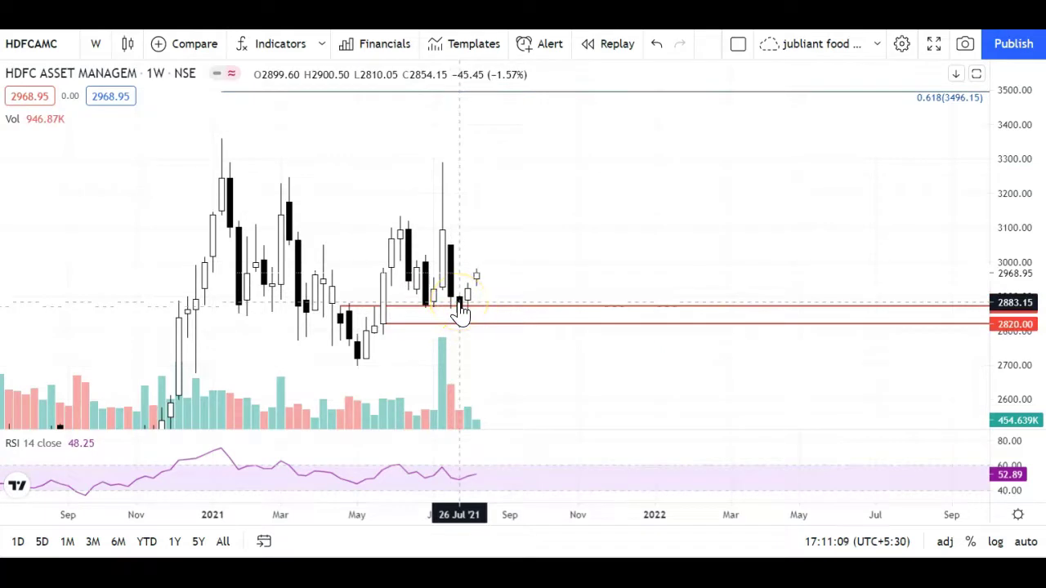
pyautogui.click(463, 329)
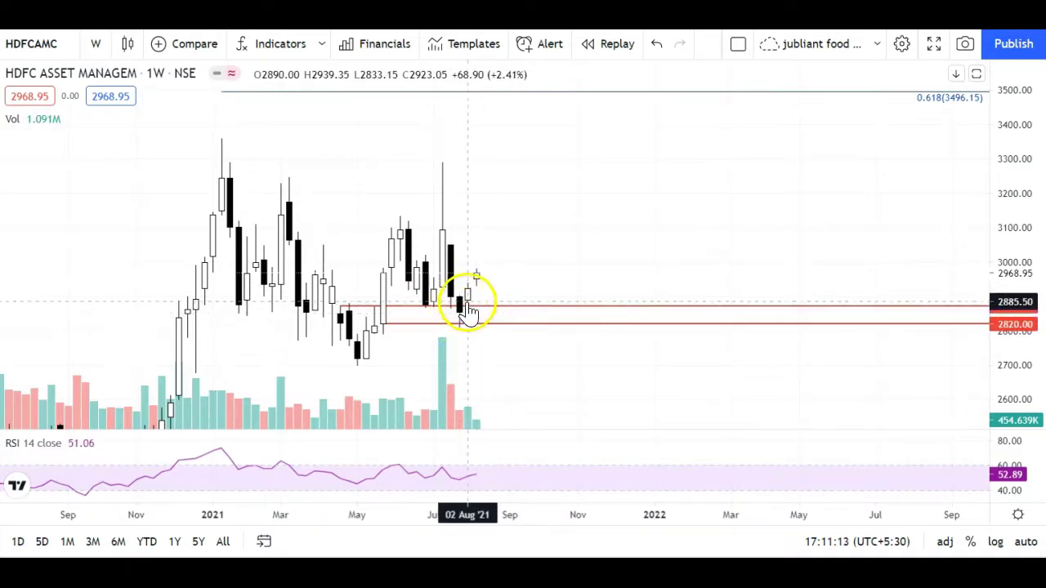
pyautogui.moveTo(1017, 351); pyautogui.dragTo(980, 257)
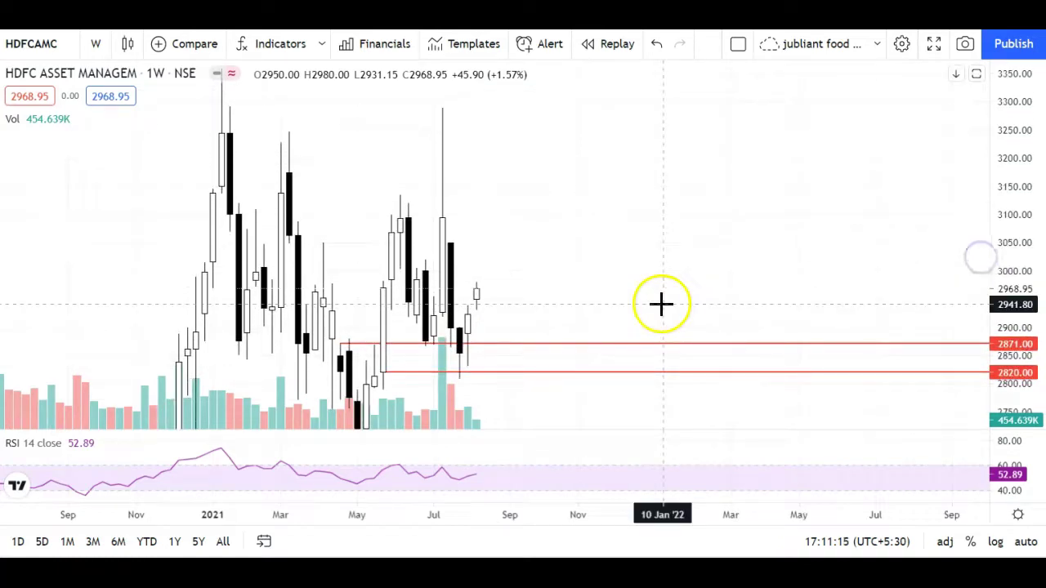
pyautogui.moveTo(661, 303); pyautogui.dragTo(765, 231)
pyautogui.moveTo(1029, 123); pyautogui.dragTo(997, 326)
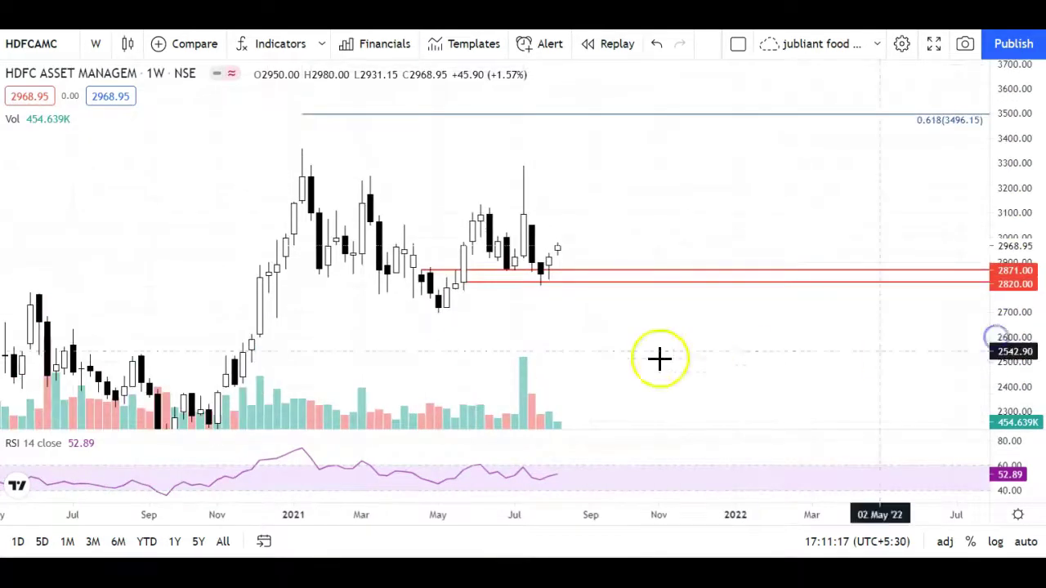
pyautogui.moveTo(574, 341); pyautogui.dragTo(562, 371)
pyautogui.moveTo(532, 324); pyautogui.dragTo(529, 327)
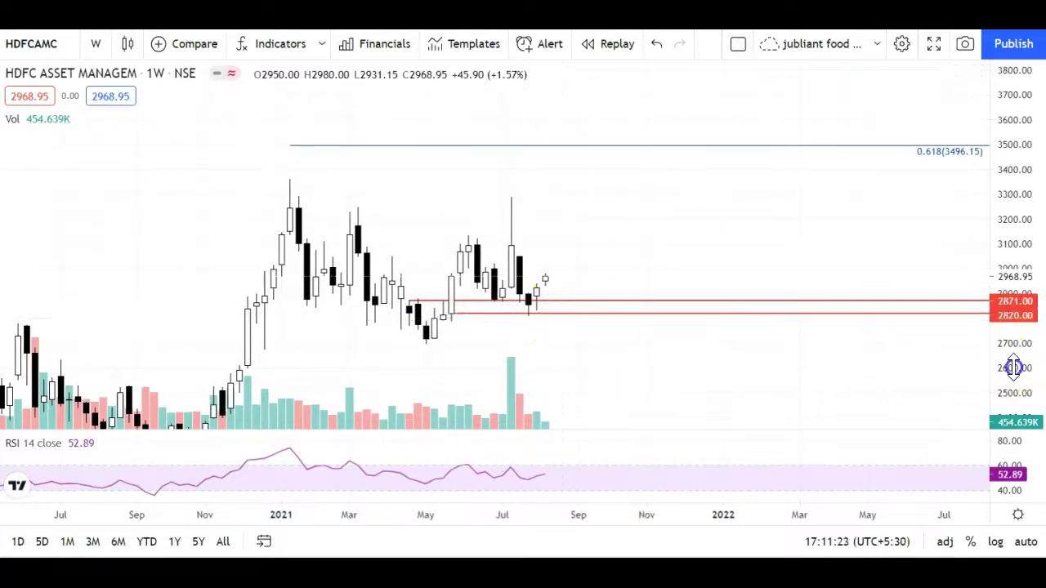
pyautogui.moveTo(1013, 367); pyautogui.dragTo(965, 219)
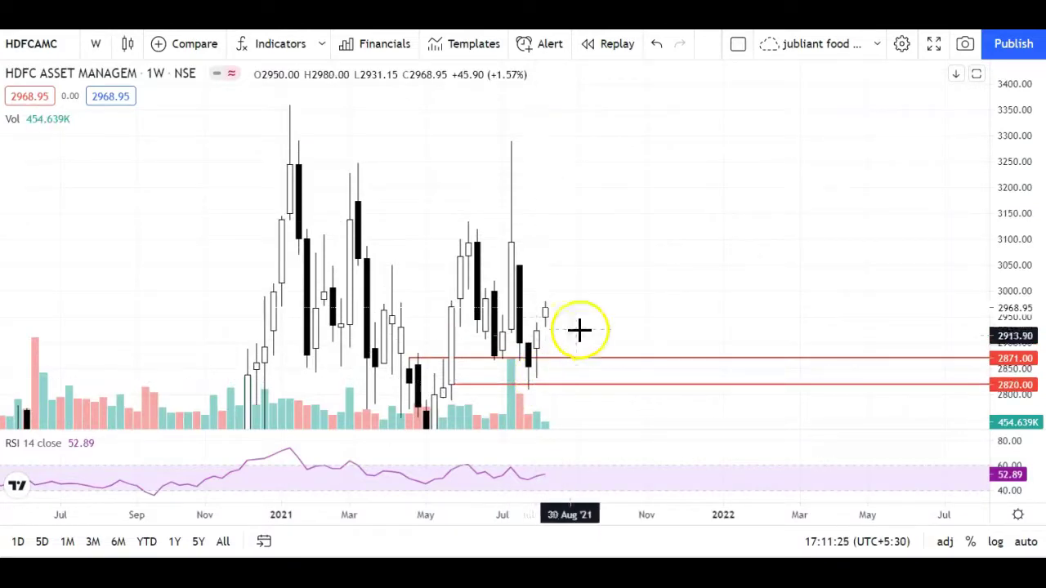
pyautogui.moveTo(598, 305); pyautogui.dragTo(597, 293)
pyautogui.click(529, 375)
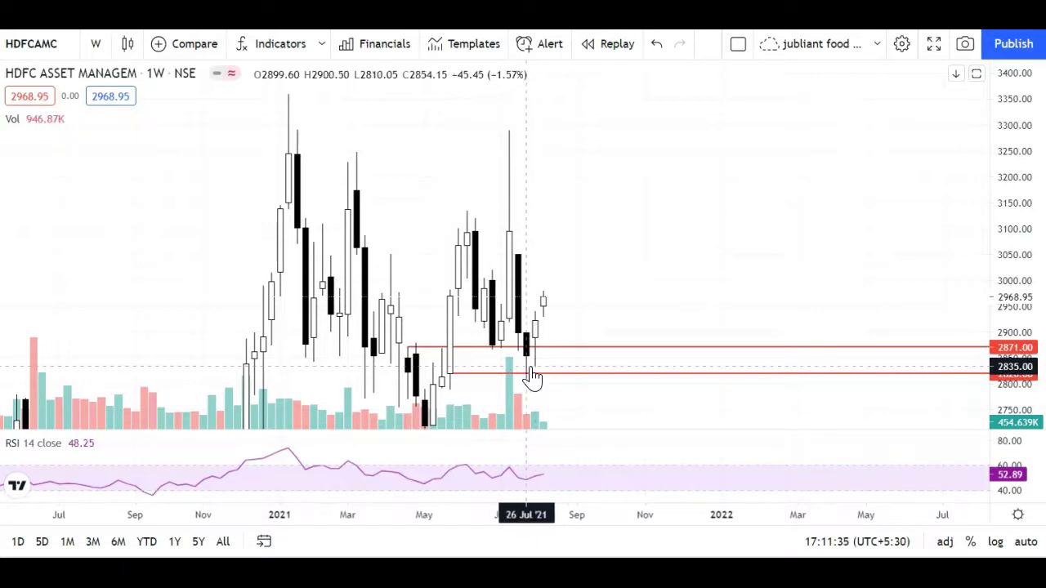
pyautogui.click(532, 339)
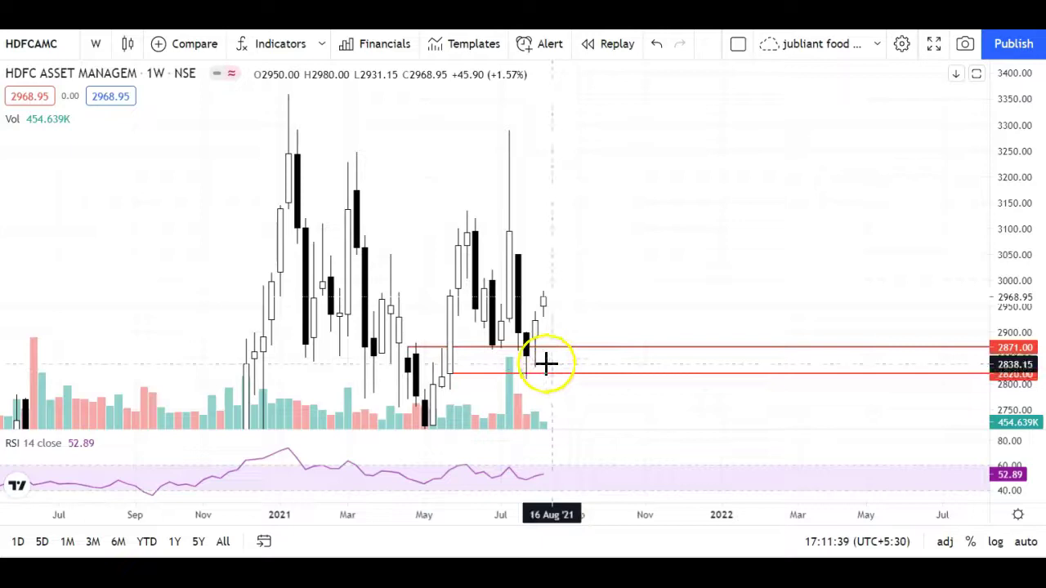
pyautogui.moveTo(527, 349); pyautogui.dragTo(527, 347)
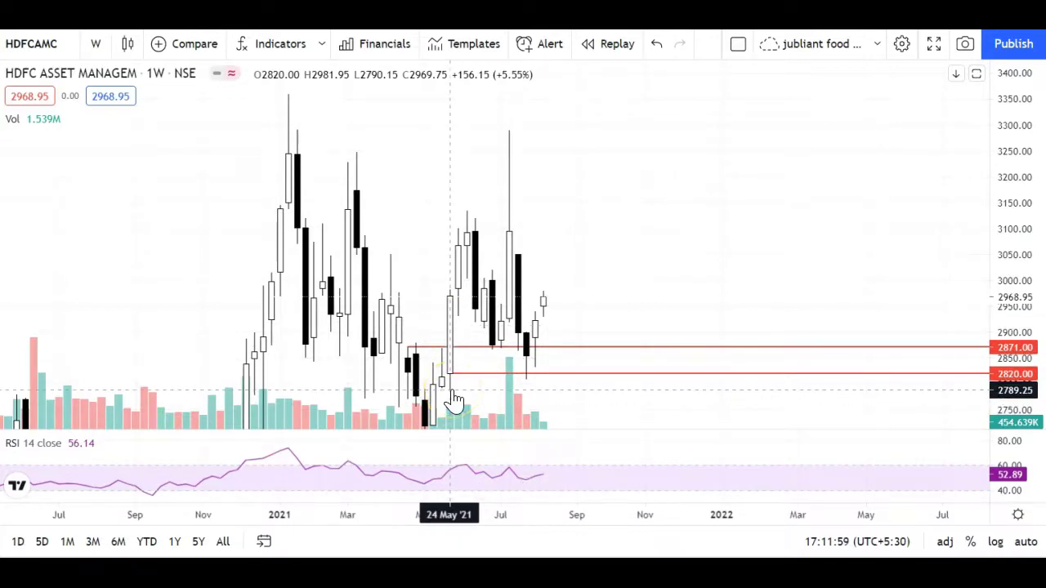
pyautogui.click(531, 371)
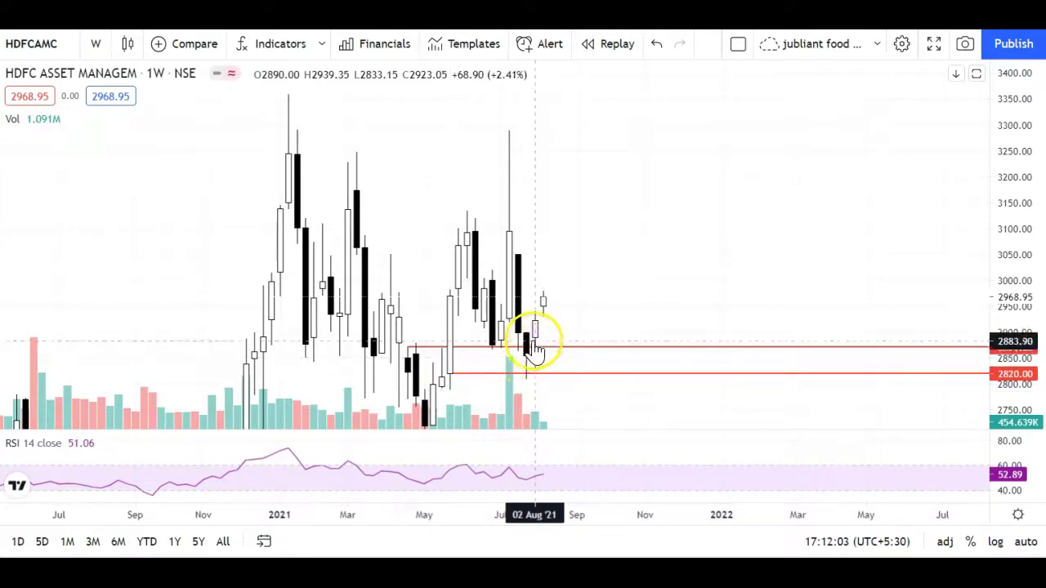
# Step: Examine the latest weekly candle above support and compare it with the two mid-July 2021 candles
pyautogui.moveTo(1021, 93); pyautogui.dragTo(1022, 136)
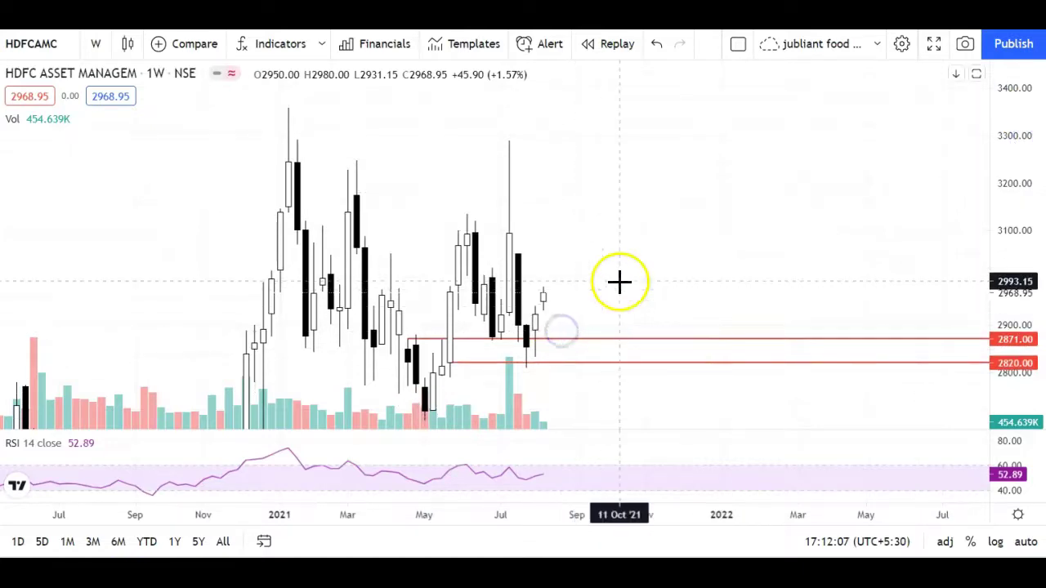
pyautogui.moveTo(598, 317); pyautogui.dragTo(590, 332)
pyautogui.click(533, 351)
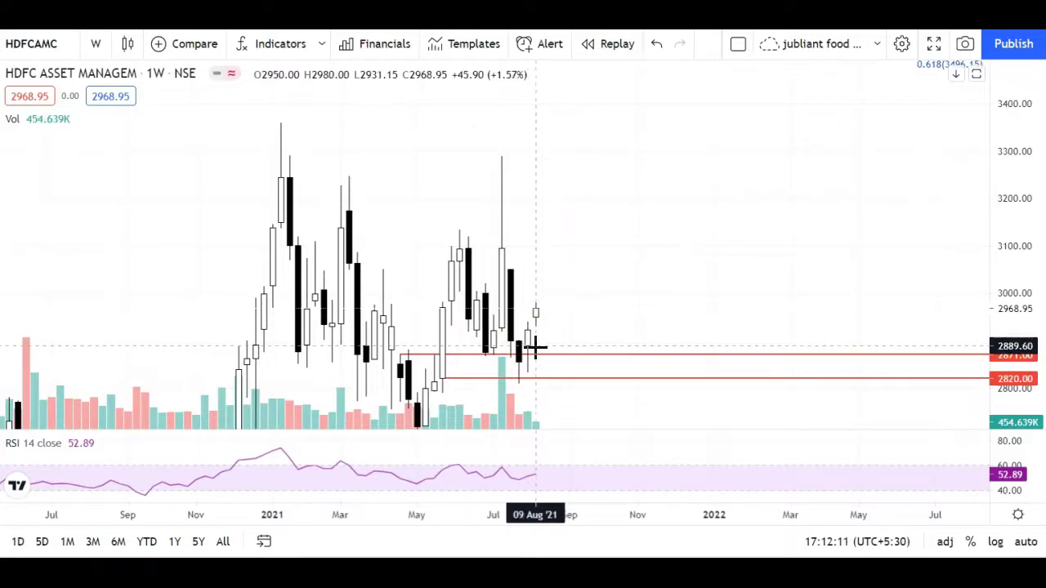
pyautogui.click(539, 320)
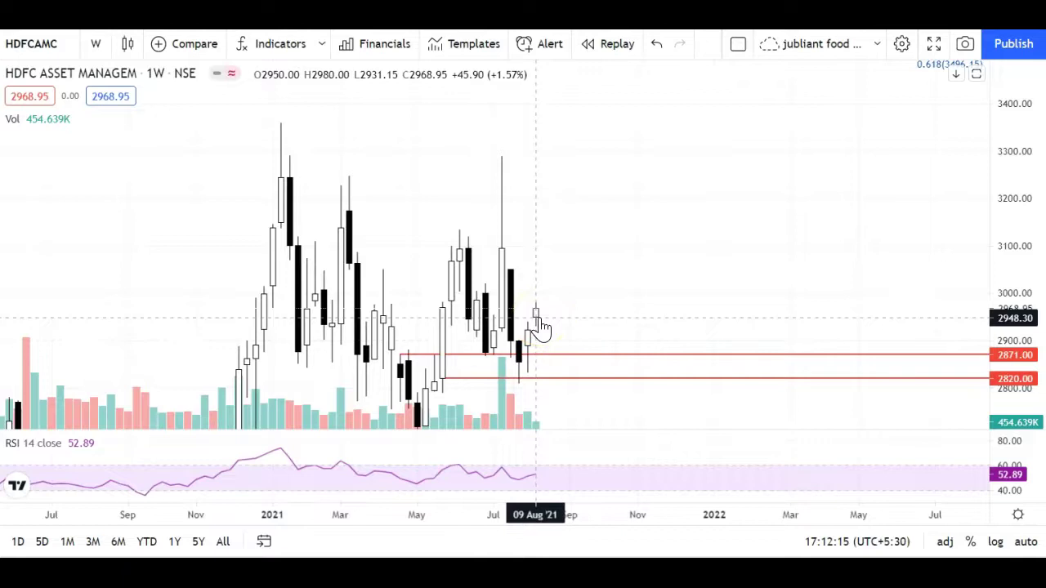
pyautogui.click(99, 45)
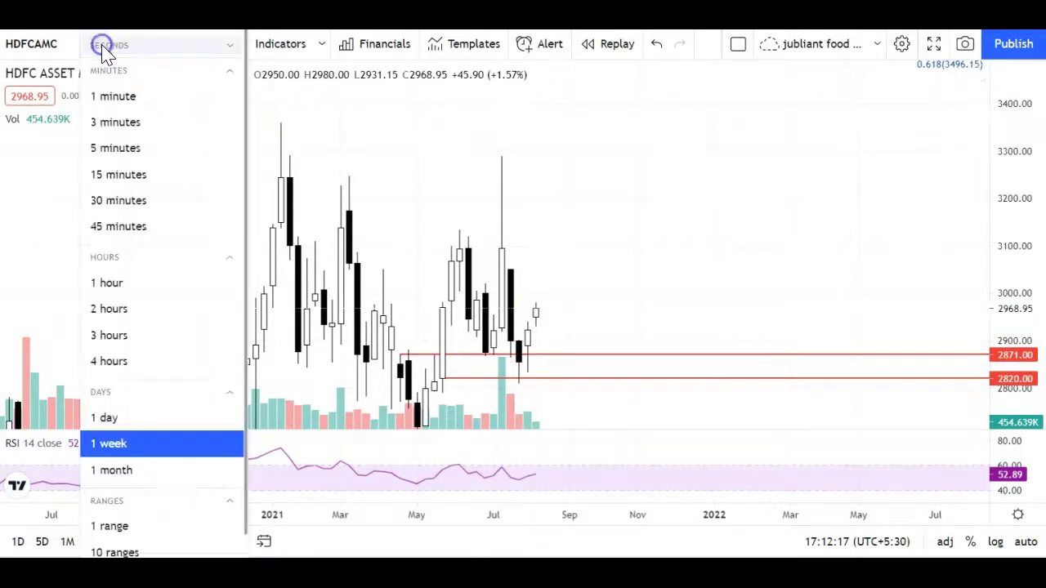
pyautogui.click(620, 209)
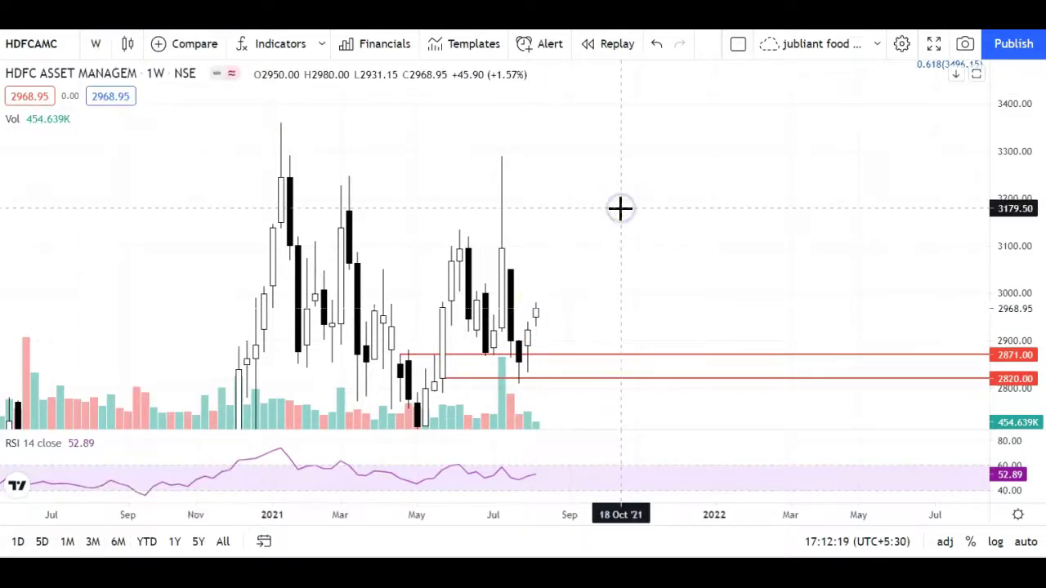
pyautogui.click(512, 270)
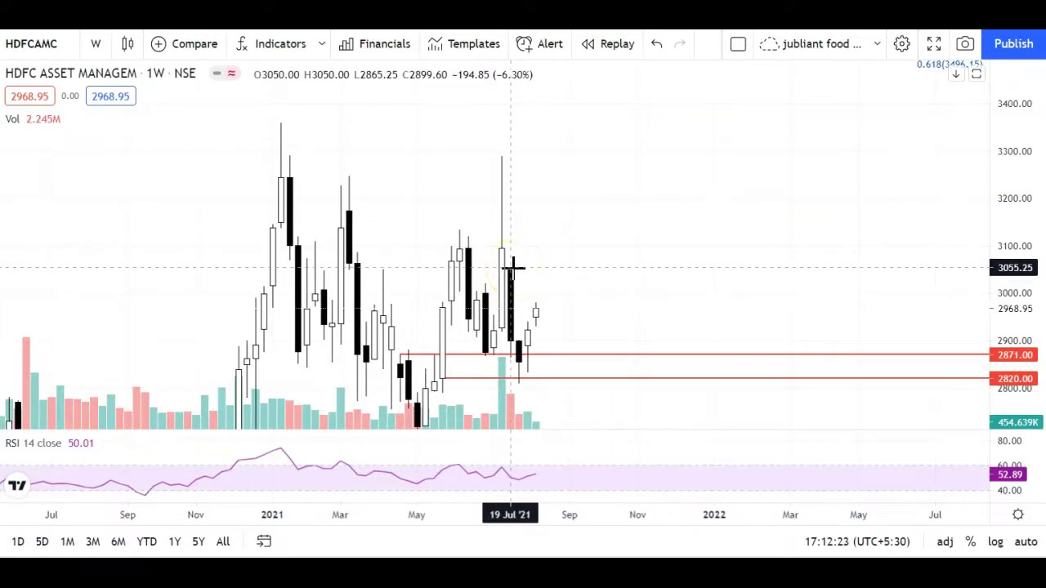
pyautogui.click(532, 285)
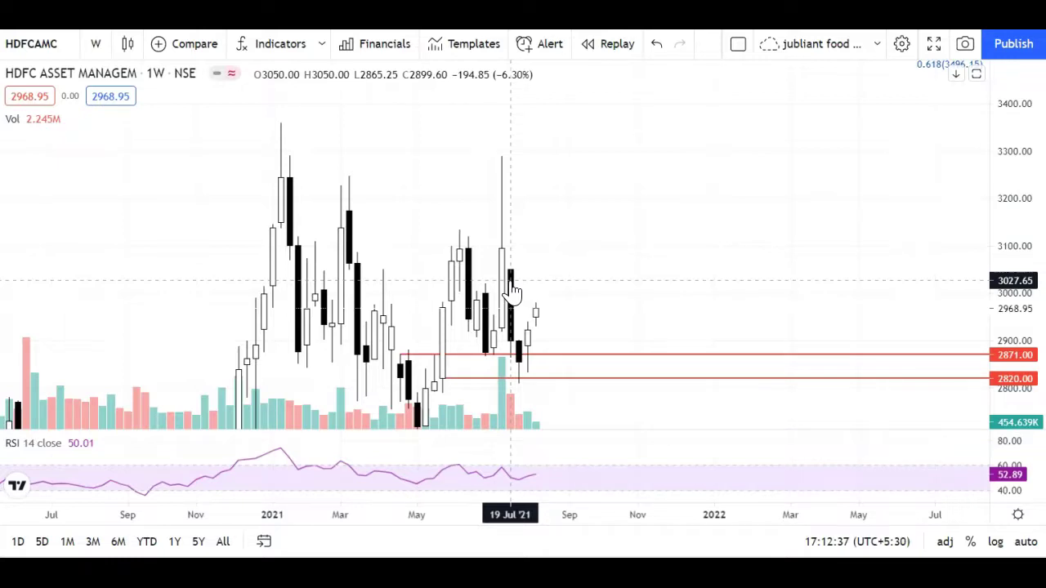
pyautogui.click(503, 255)
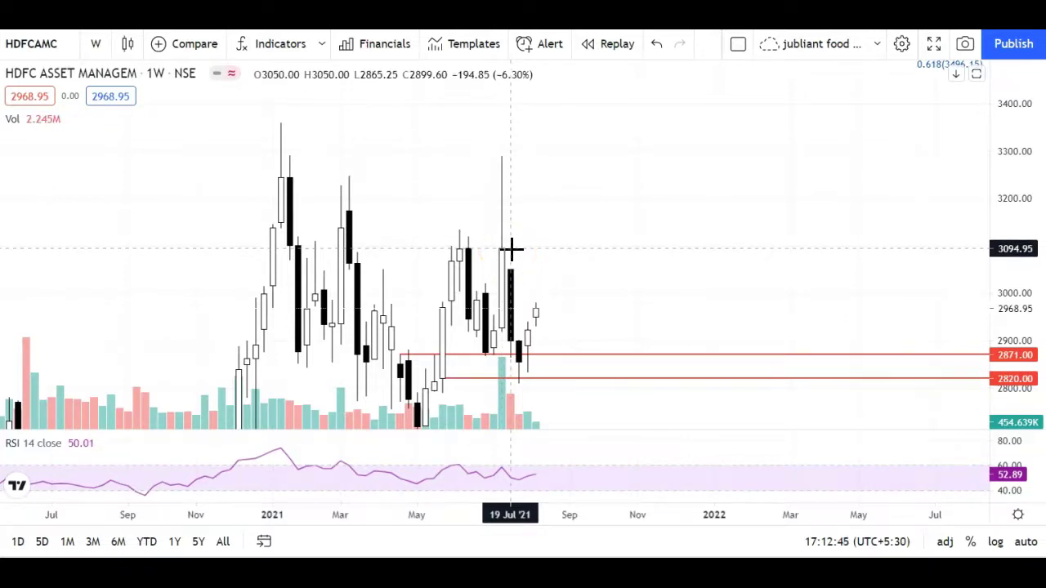
# Step: Switch the HDFCAMC chart to the daily interval and enlarge the candles from late April to 9 August 2021
pyautogui.click(96, 43)
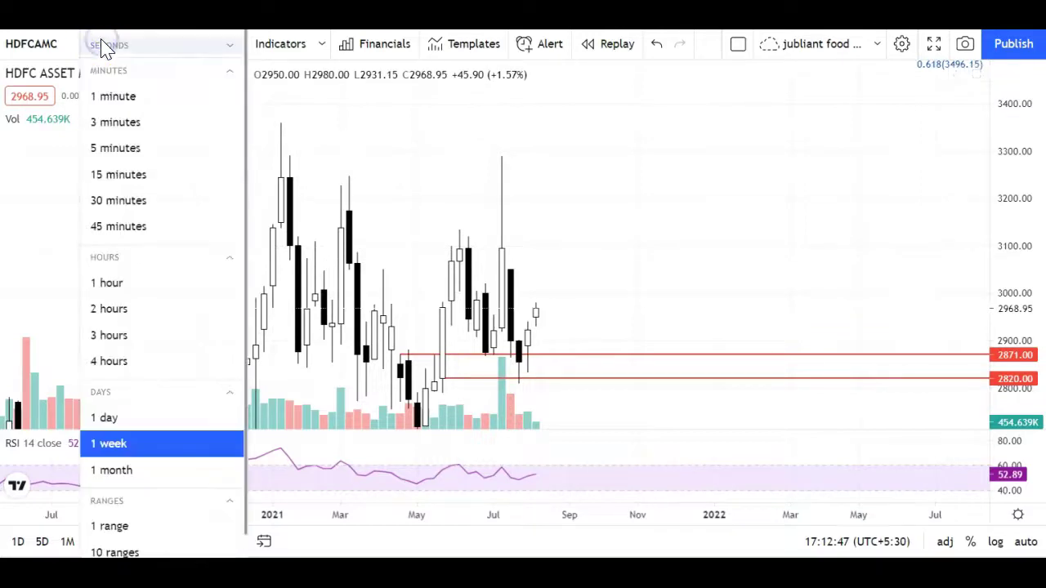
pyautogui.click(147, 418)
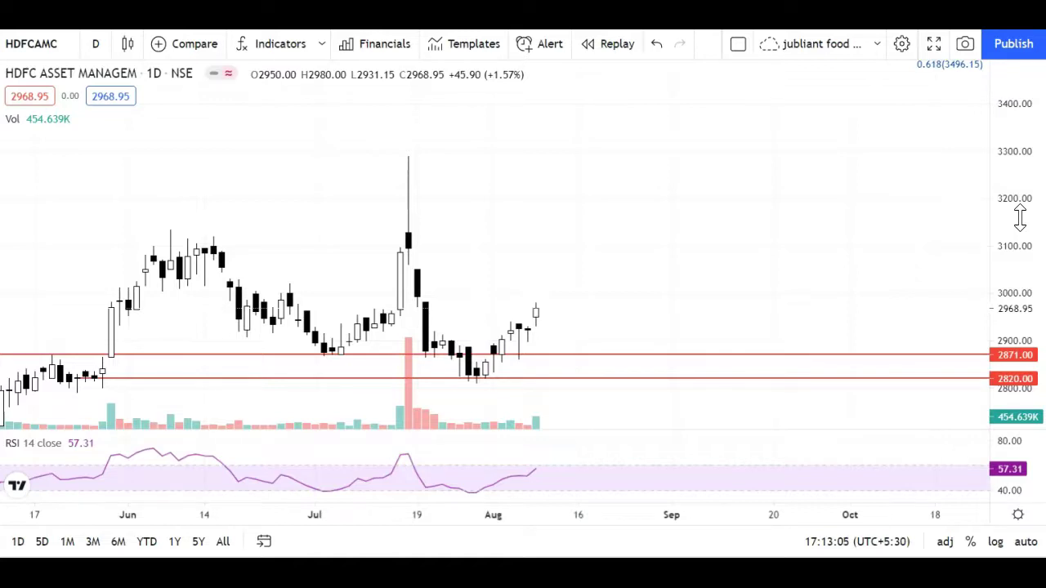
pyautogui.moveTo(1020, 217); pyautogui.dragTo(1005, 169)
pyautogui.moveTo(697, 234); pyautogui.dragTo(817, 171)
# Step: Examine the daily candles rising from the late-July low near the 2820 line to the 9 August 2021 candle
pyautogui.click(653, 275)
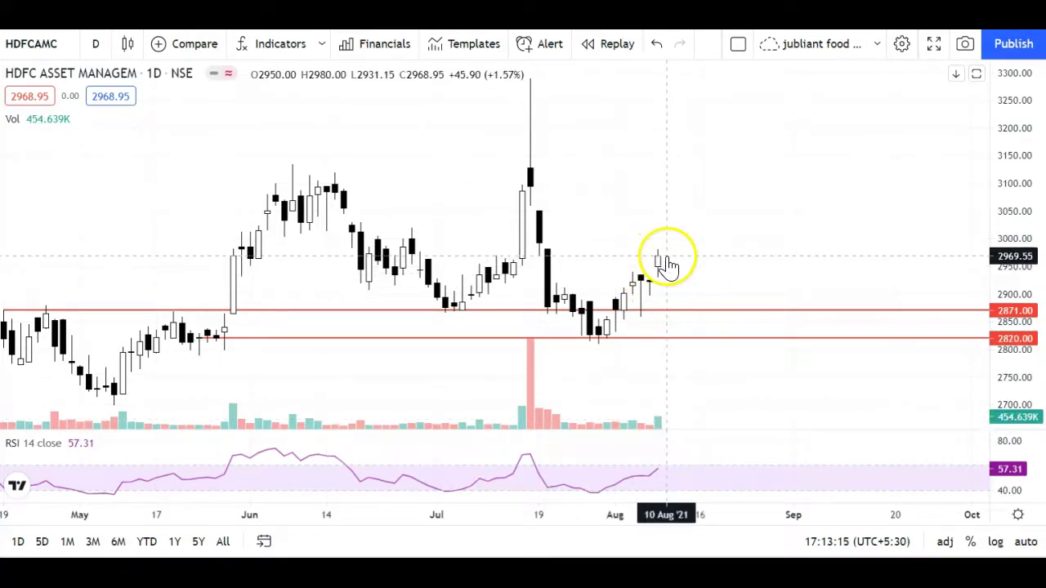
pyautogui.moveTo(717, 256); pyautogui.dragTo(644, 254)
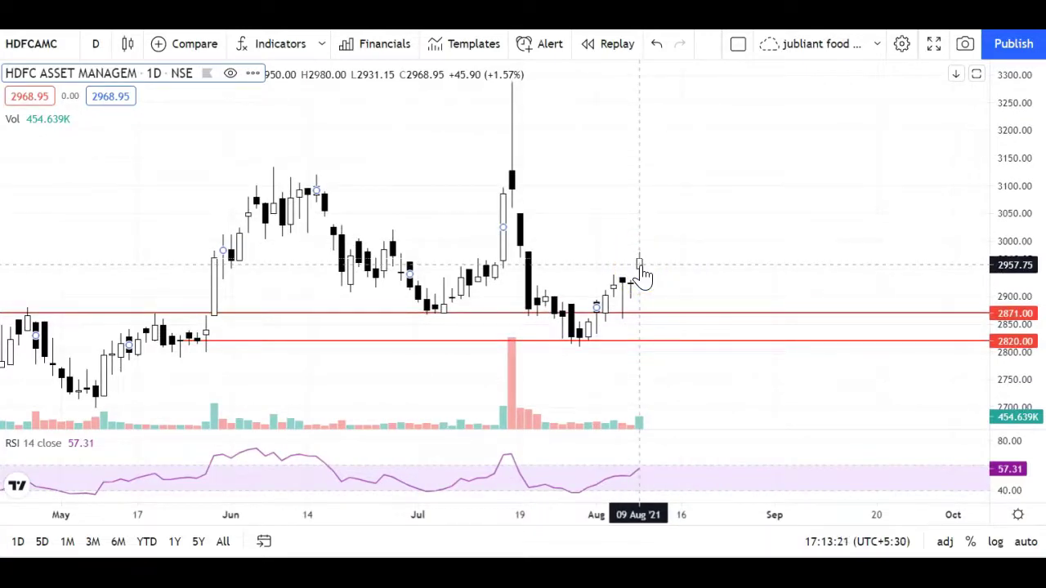
pyautogui.click(613, 315)
pyautogui.click(661, 371)
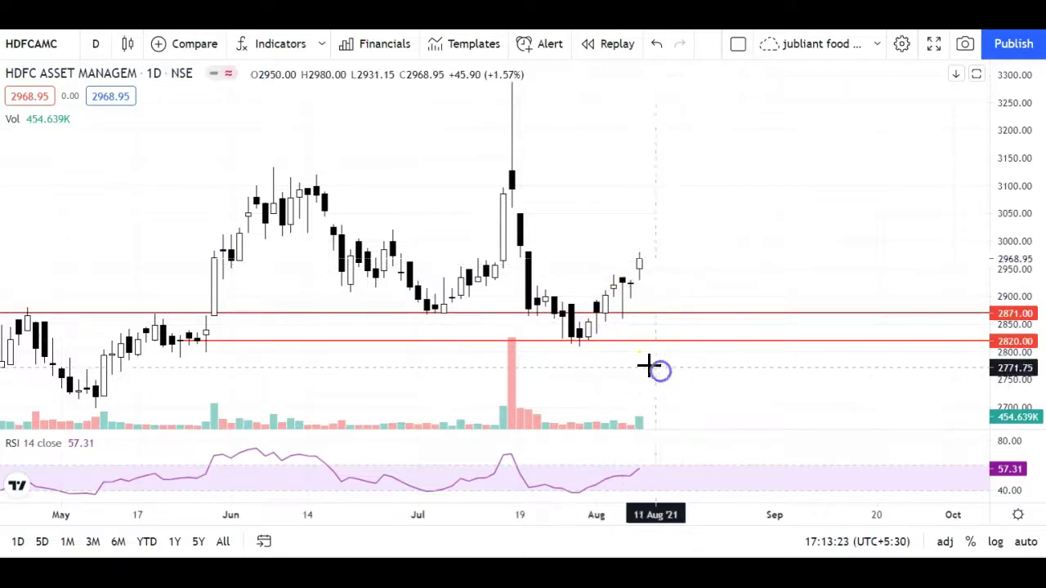
pyautogui.click(587, 347)
pyautogui.click(614, 286)
pyautogui.click(620, 309)
pyautogui.click(630, 285)
pyautogui.click(646, 250)
pyautogui.click(644, 233)
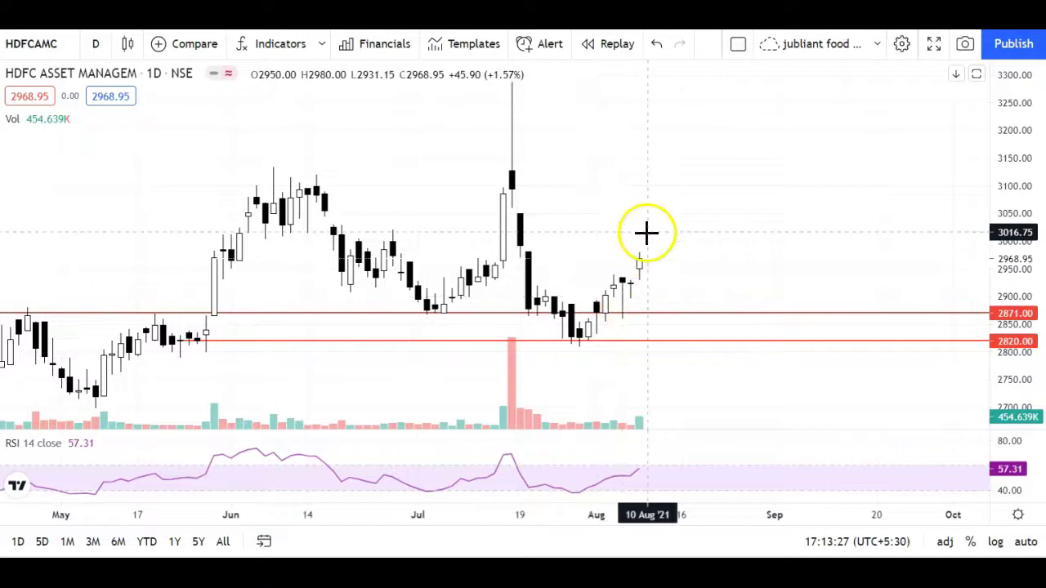
# Step: Examine the 19 July 2021 daily drop and the early-August candles relative to the 2871 and 2820 support lines
pyautogui.moveTo(650, 250); pyautogui.dragTo(642, 254)
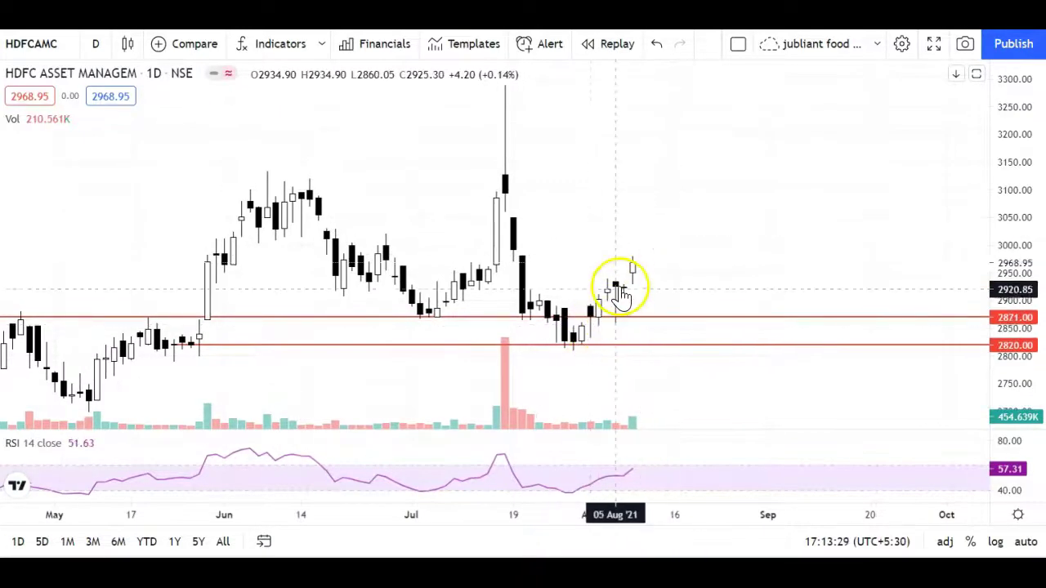
pyautogui.click(583, 347)
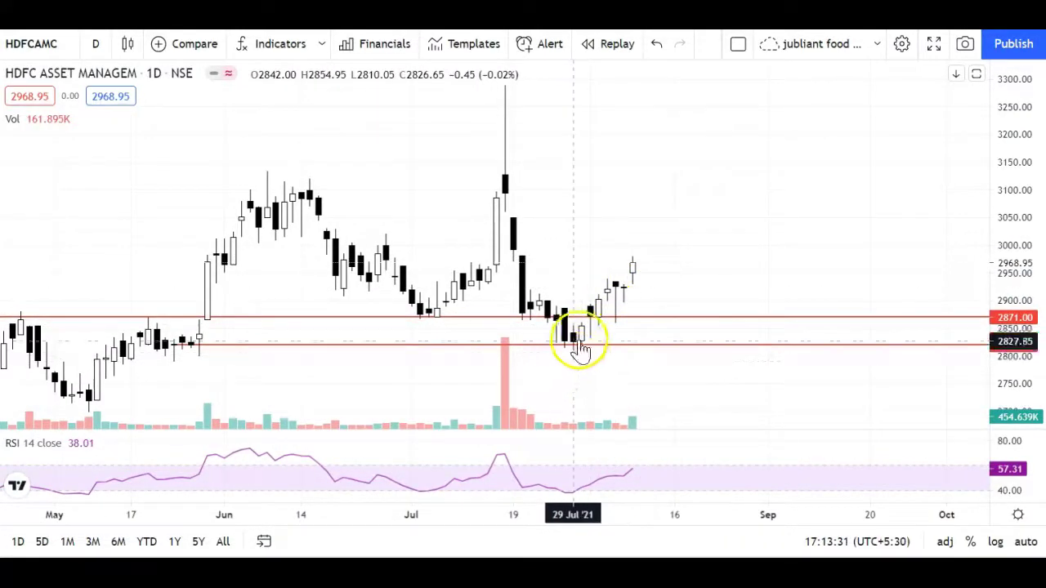
pyautogui.click(622, 282)
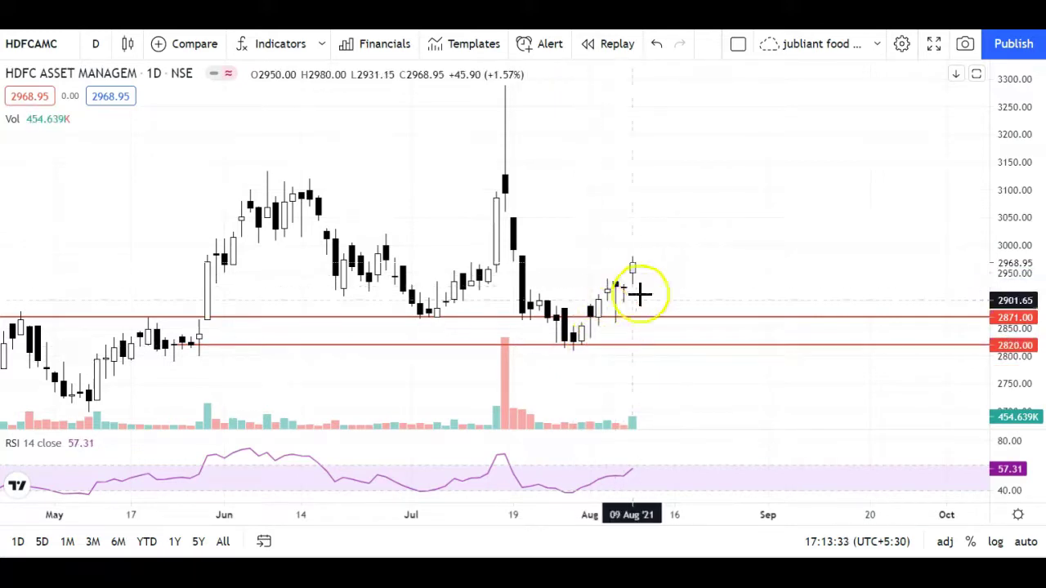
pyautogui.moveTo(685, 261); pyautogui.dragTo(677, 266)
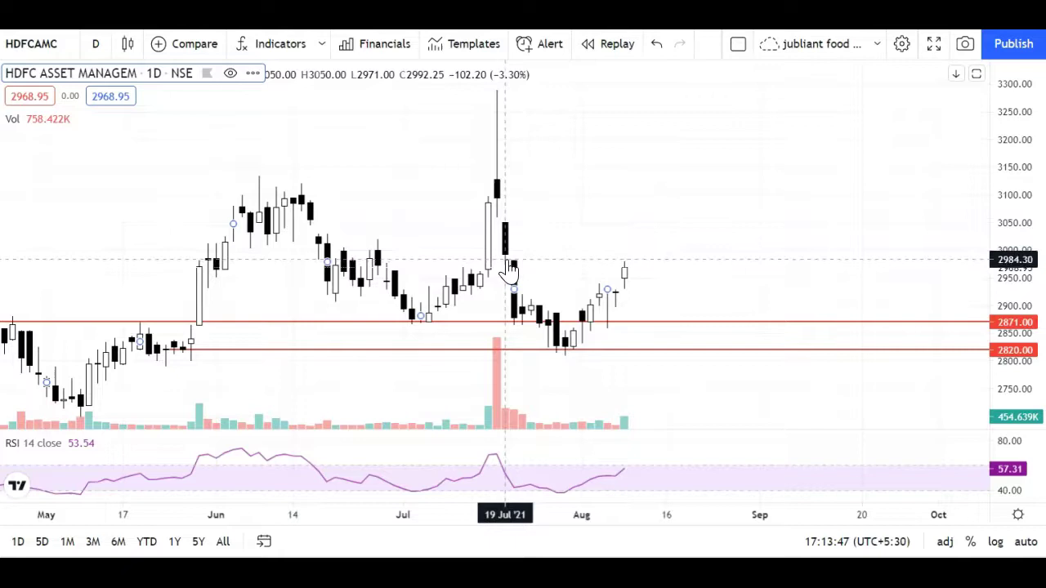
pyautogui.click(624, 271)
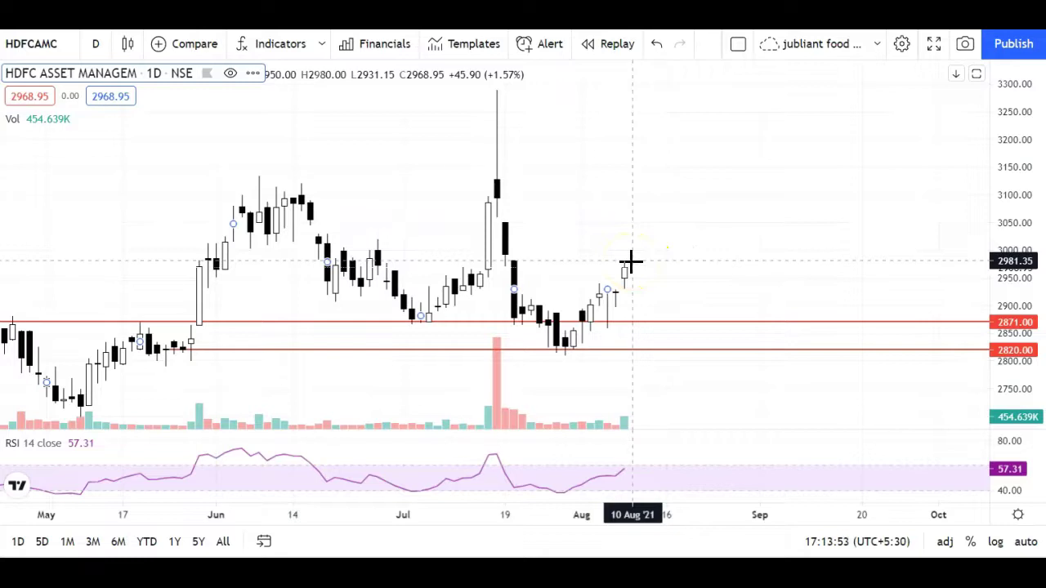
pyautogui.click(623, 338)
pyautogui.click(560, 338)
pyautogui.click(689, 329)
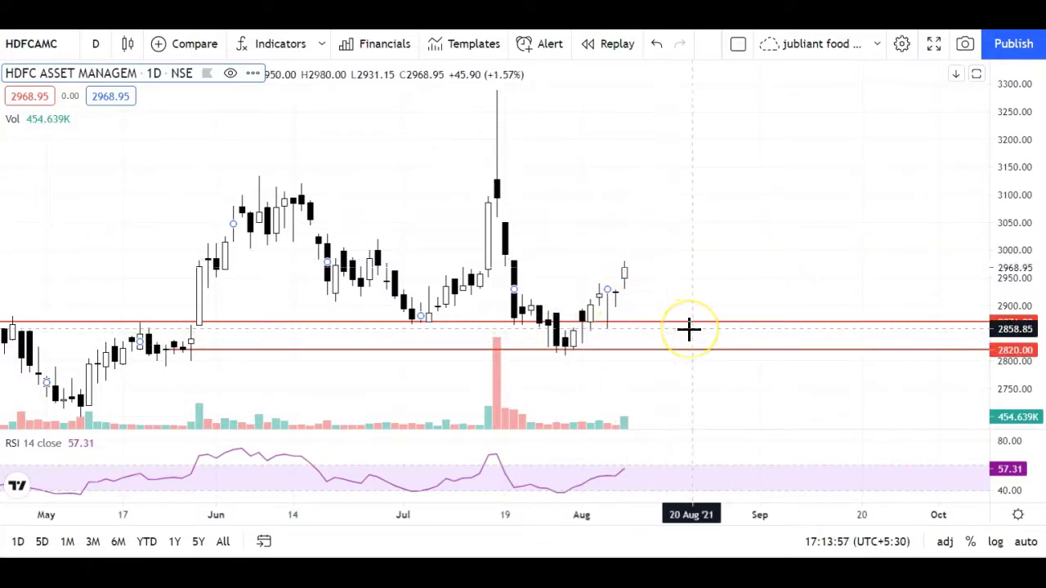